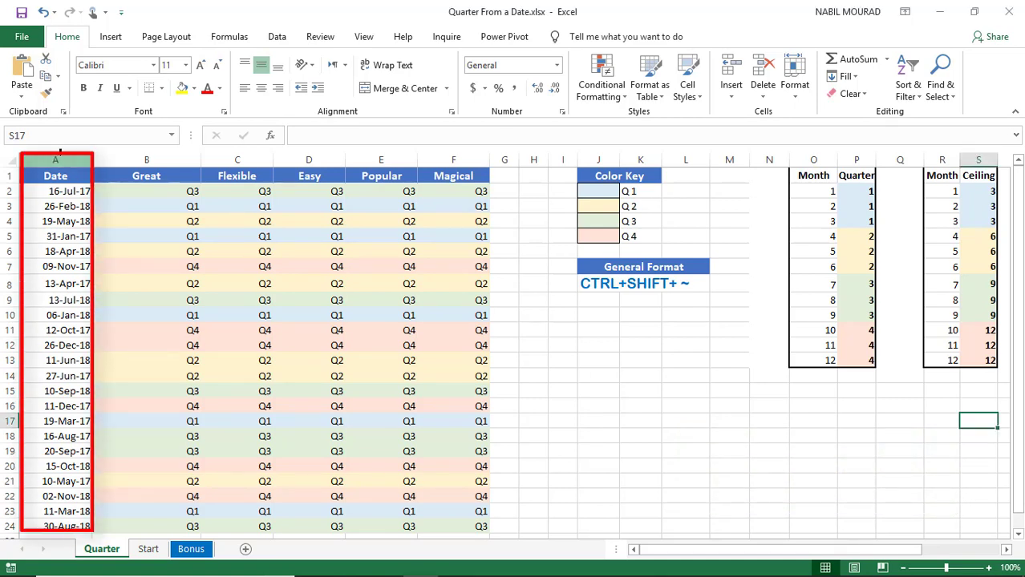
{"action": "left_click_drag", "start_coordinate": [125, 155], "coordinate": [473, 158]}
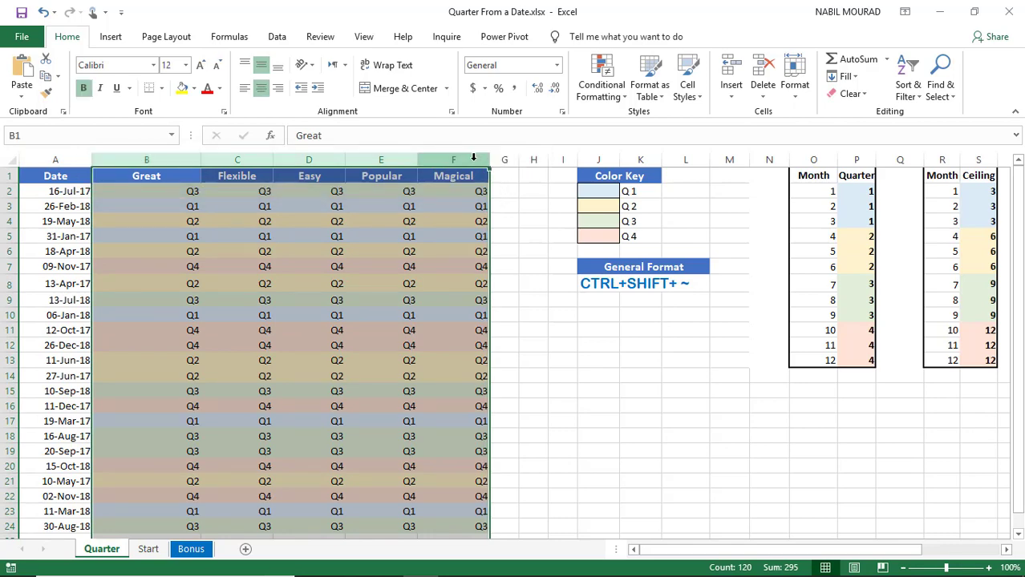
{"action": "left_click", "coordinate": [120, 193]}
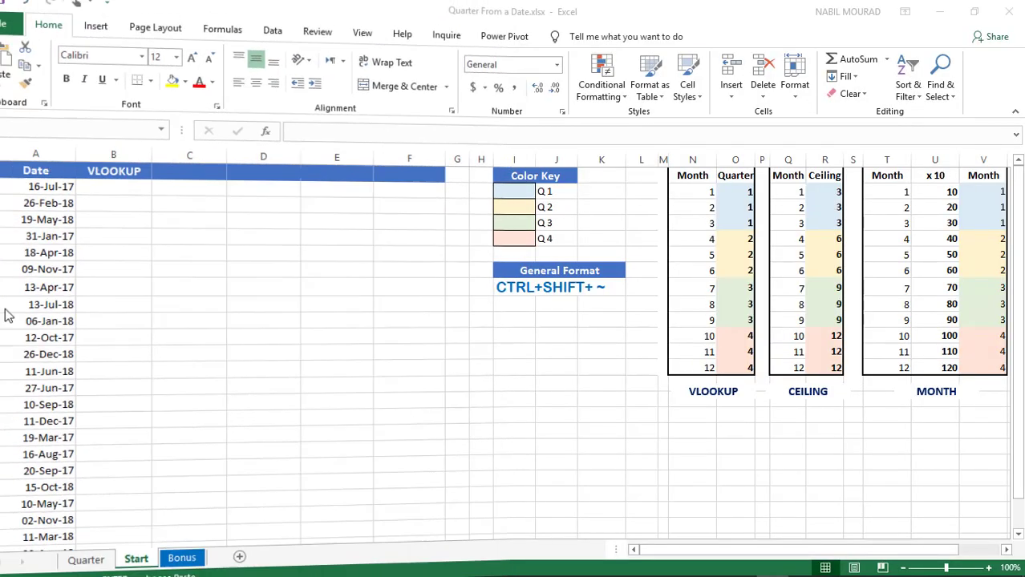
Enter =MONTH(A2) in cell B2 of the Start sheet to extract the month number from the first date
{"action": "left_click", "coordinate": [128, 192]}
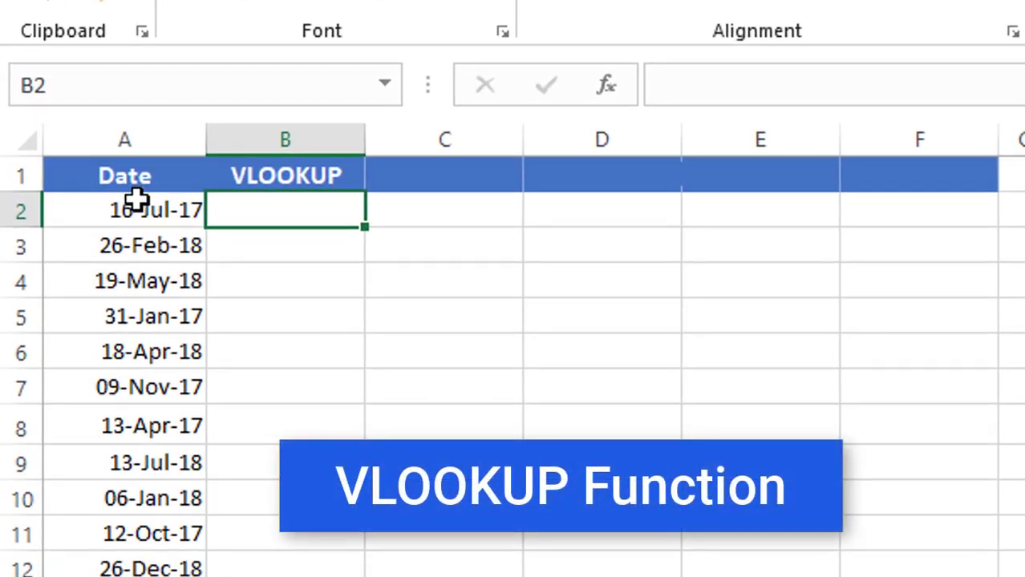
{"action": "type", "text": "=m"}
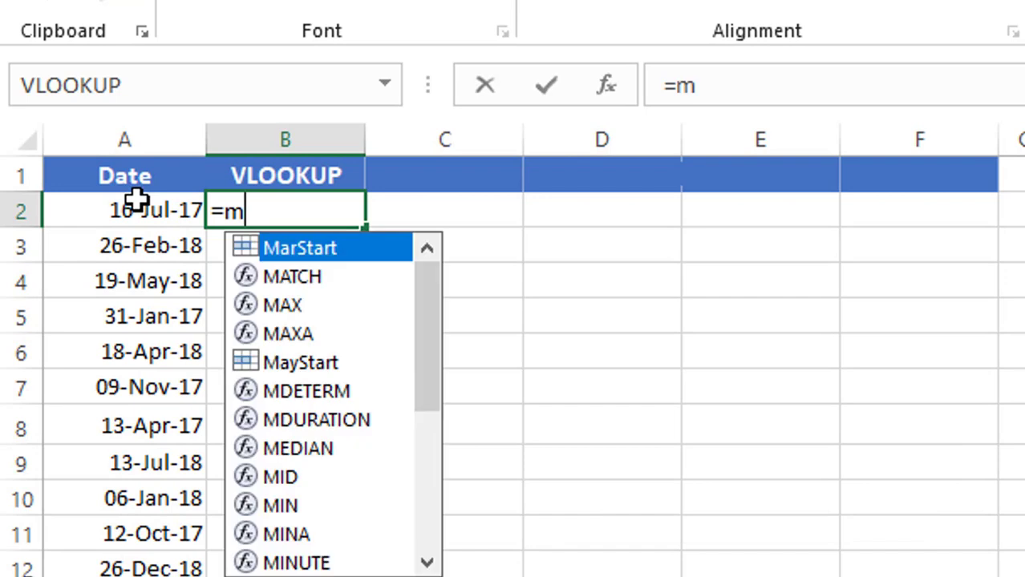
{"action": "type", "text": "on"}
{"action": "key", "text": "Tab"}
{"action": "left_click", "coordinate": [129, 222]}
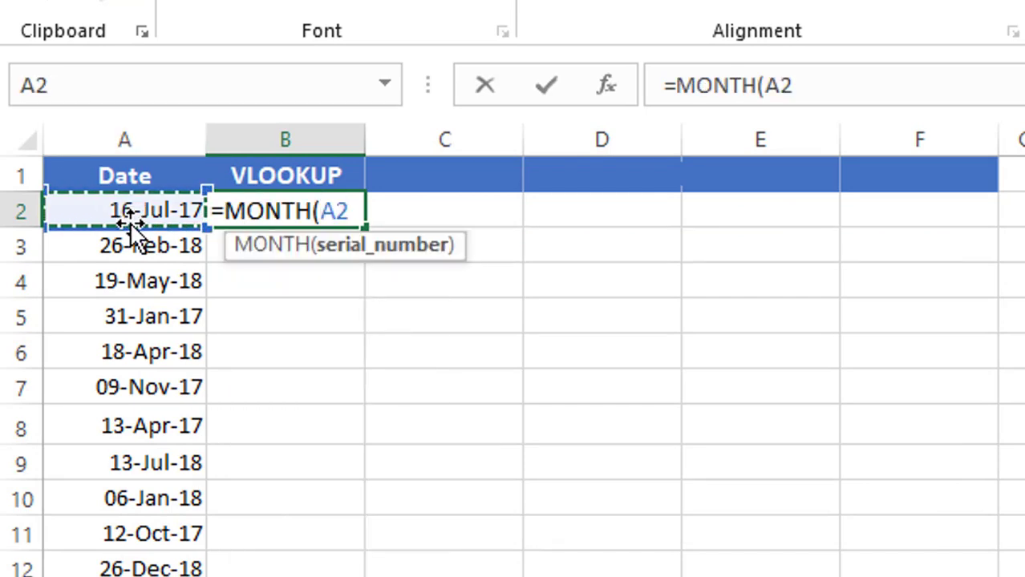
{"action": "type", "text": ")"}
{"action": "key", "text": "ctrl+Return"}
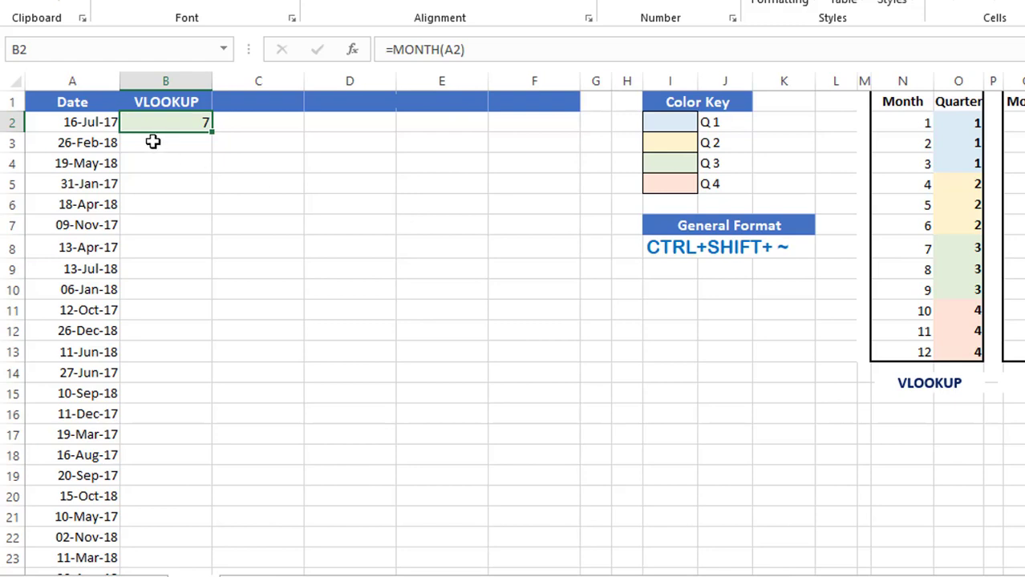
Wrap the MONTH formula in B2 in a VLOOKUP against $N$2:$O$13, returning column 2 with match type 0
{"action": "key", "text": "F2"}
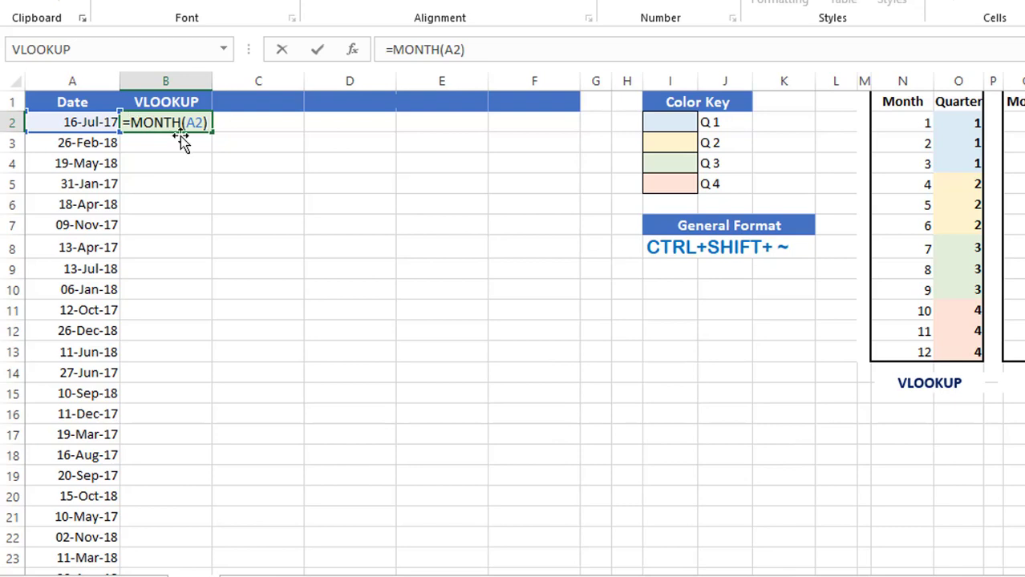
{"action": "type", "text": "VLOOKUP("}
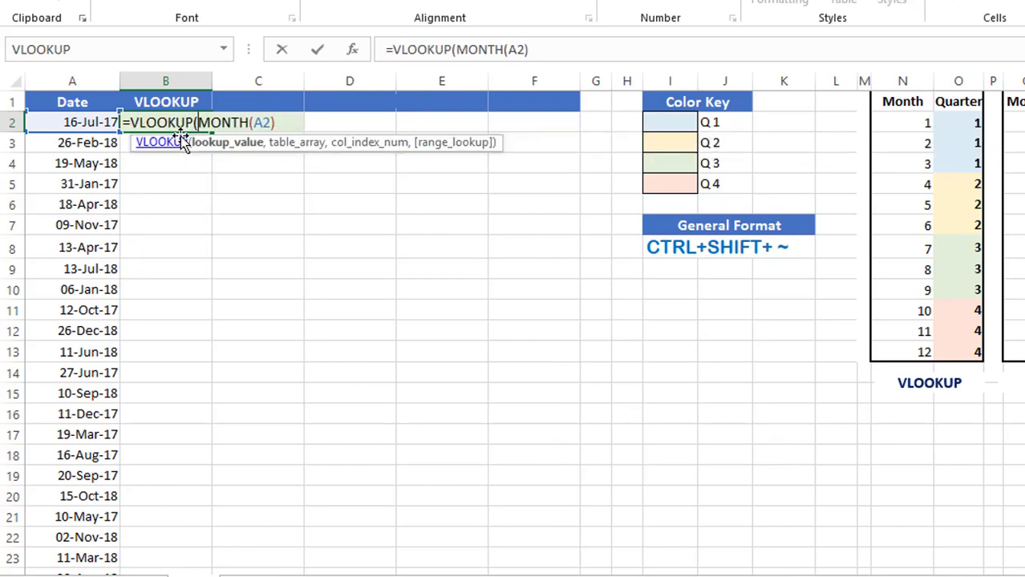
{"action": "left_click", "coordinate": [281, 122]}
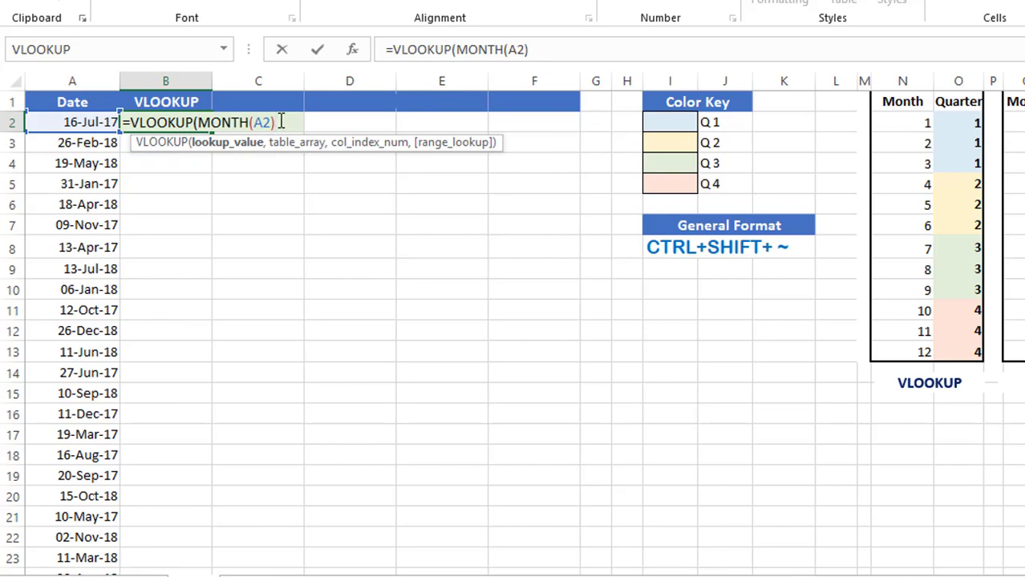
{"action": "type", "text": ","}
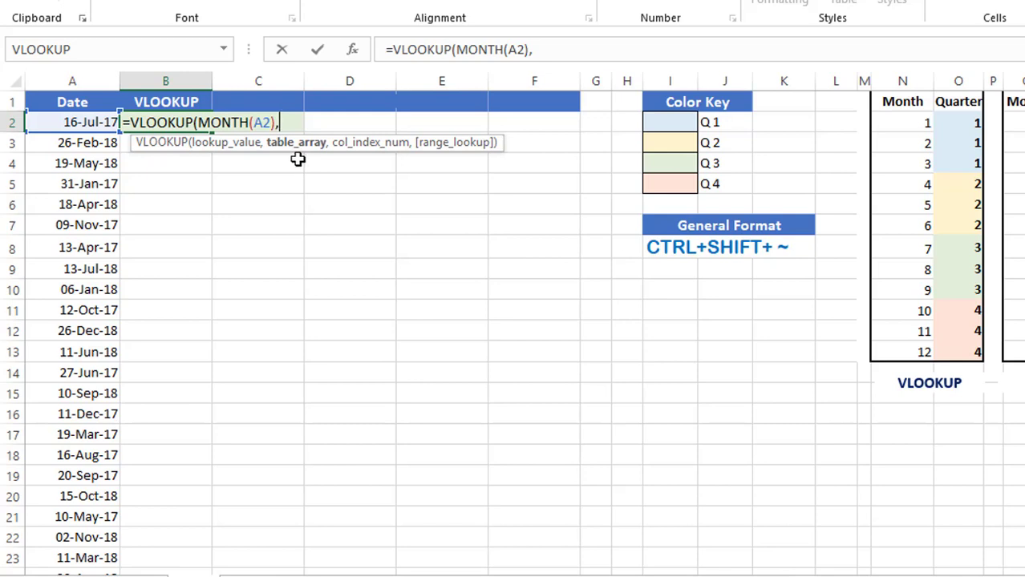
{"action": "left_click_drag", "start_coordinate": [913, 122], "coordinate": [930, 355]}
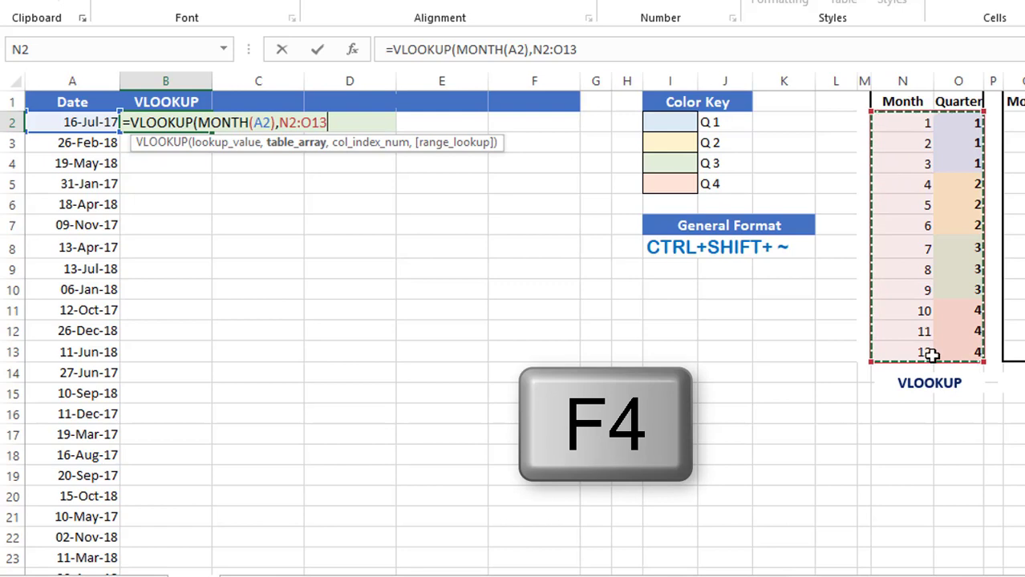
{"action": "key", "text": "F4"}
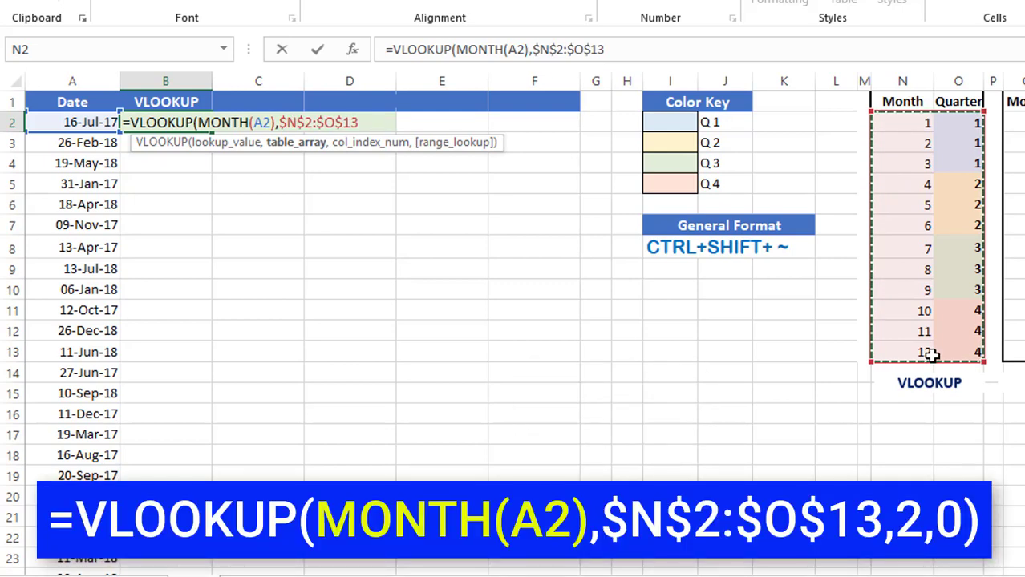
{"action": "type", "text": ","}
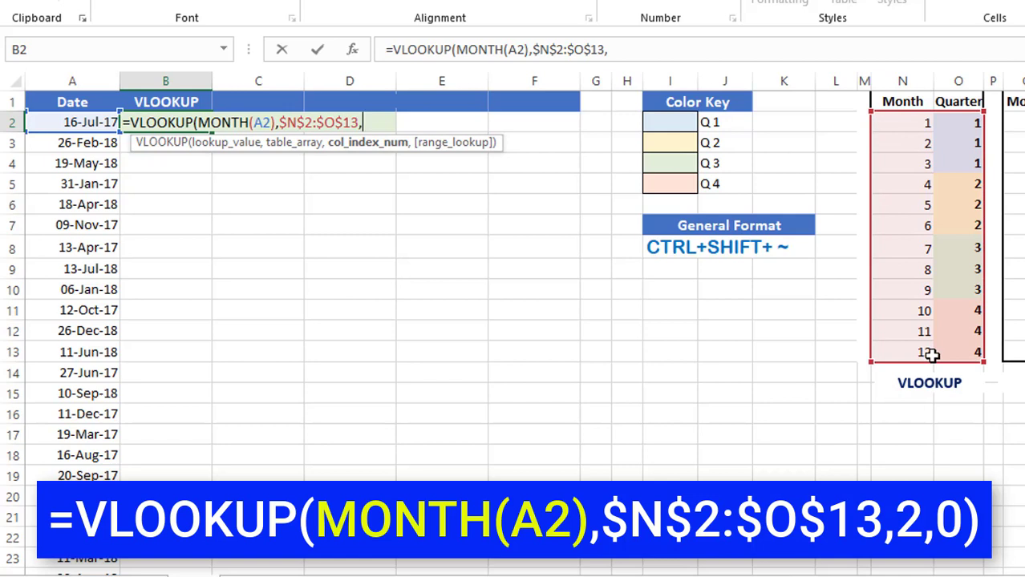
{"action": "type", "text": "2,"}
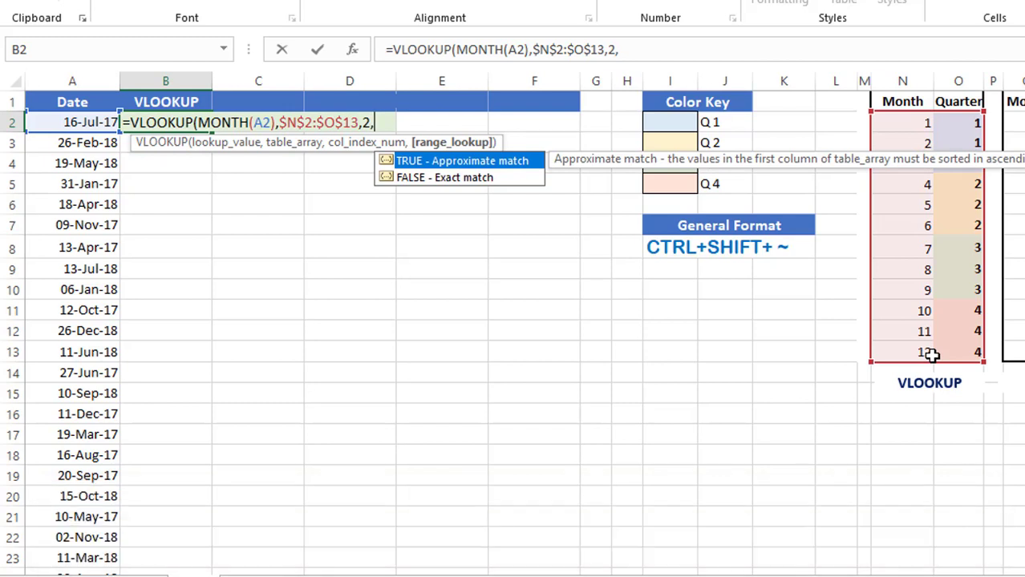
{"action": "type", "text": "0)"}
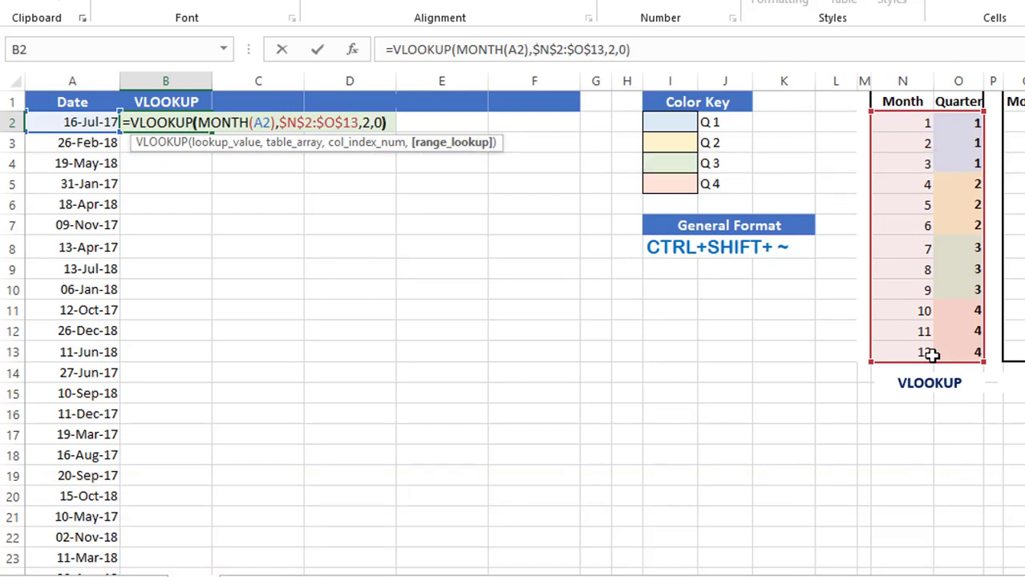
{"action": "key", "text": "Return"}
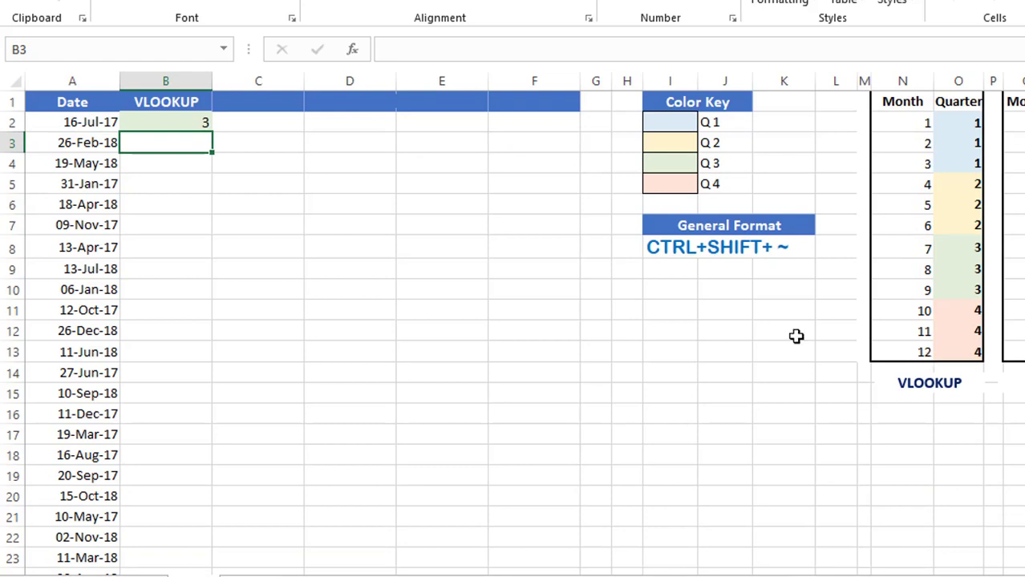
Fill the VLOOKUP formula from B2 down the whole column alongside the dates
{"action": "left_click", "coordinate": [184, 125]}
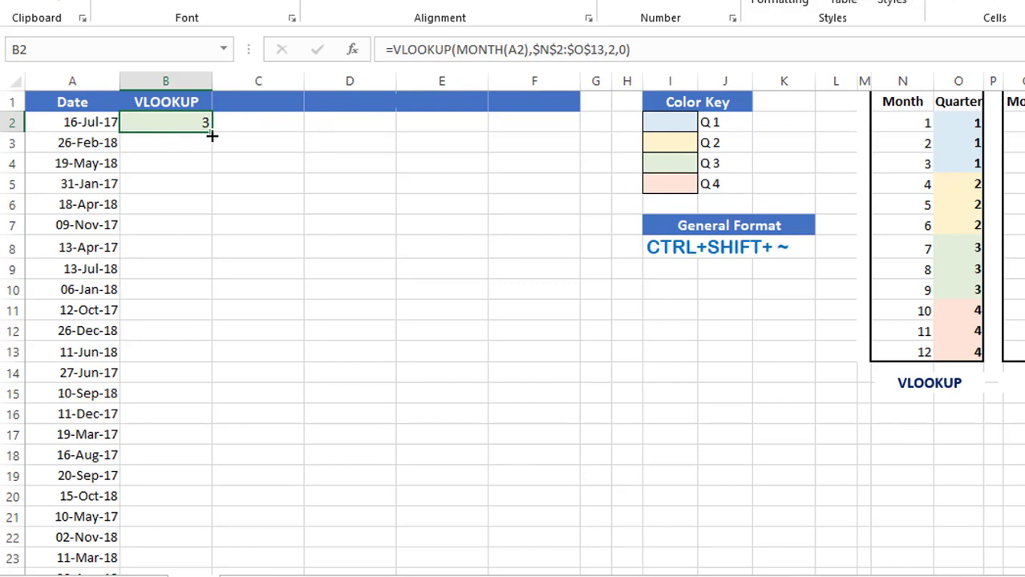
{"action": "double_click", "coordinate": [211, 137]}
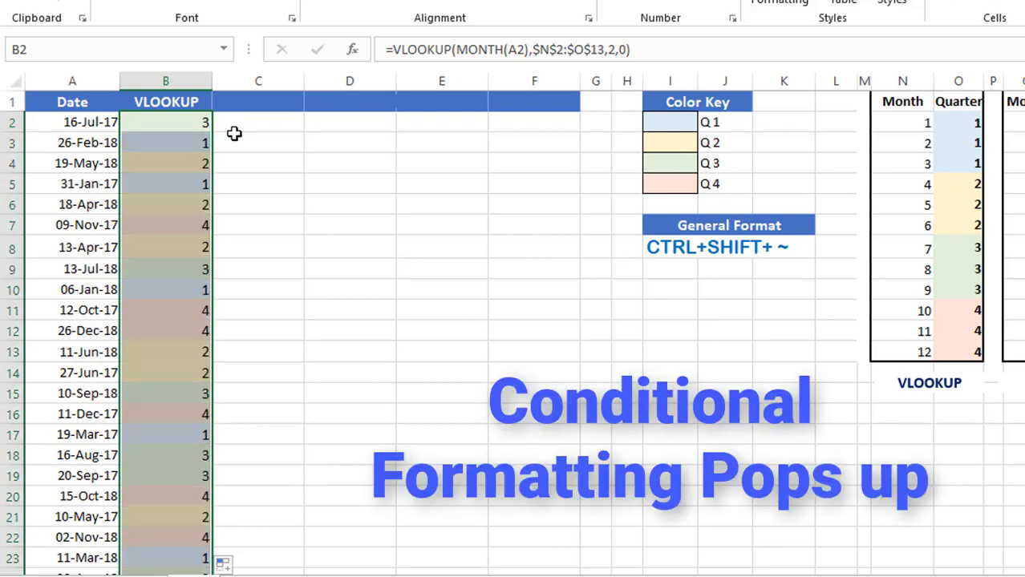
{"action": "key", "text": "shift+BackSpace"}
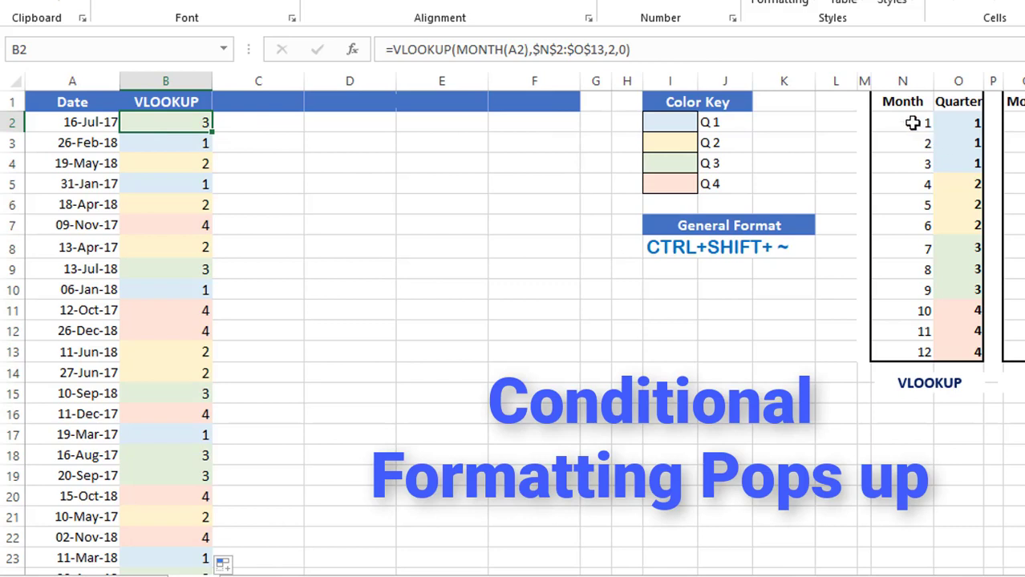
Try deleting the VLOOKUP Month and Quarter table values in N2:O13, and undo the deletion
{"action": "left_click_drag", "start_coordinate": [912, 123], "coordinate": [954, 351]}
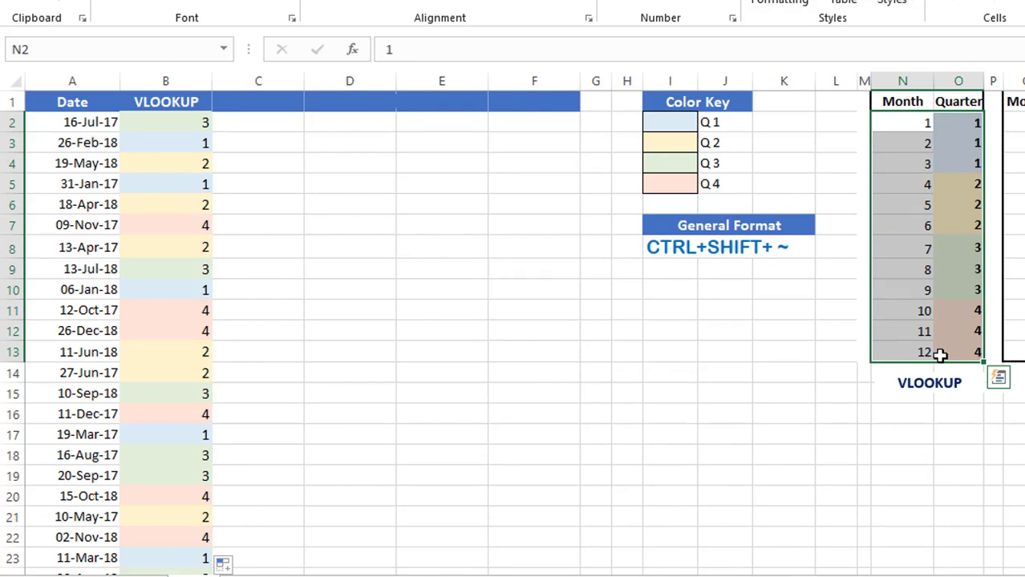
{"action": "key", "text": "Delete"}
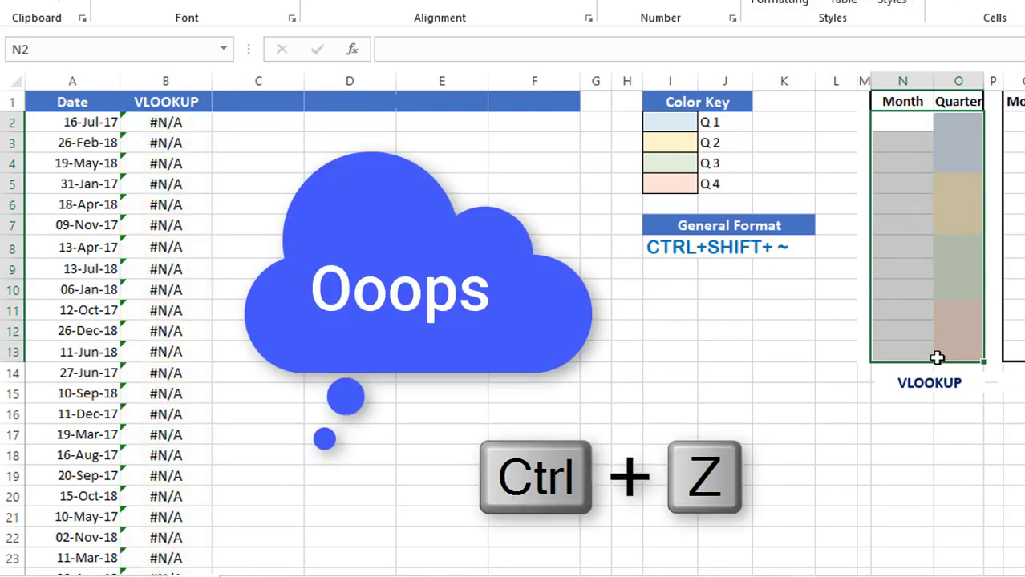
{"action": "key", "text": "ctrl+z"}
Convert $N$2:$O$13 in the VLOOKUP formula into a hard-coded array constant and apply it to all date rows in column B
{"action": "left_click_drag", "start_coordinate": [159, 110], "coordinate": [153, 537]}
{"action": "scroll", "coordinate": [182, 291], "scroll_direction": "up", "scroll_amount": 1}
{"action": "key", "text": "F2"}
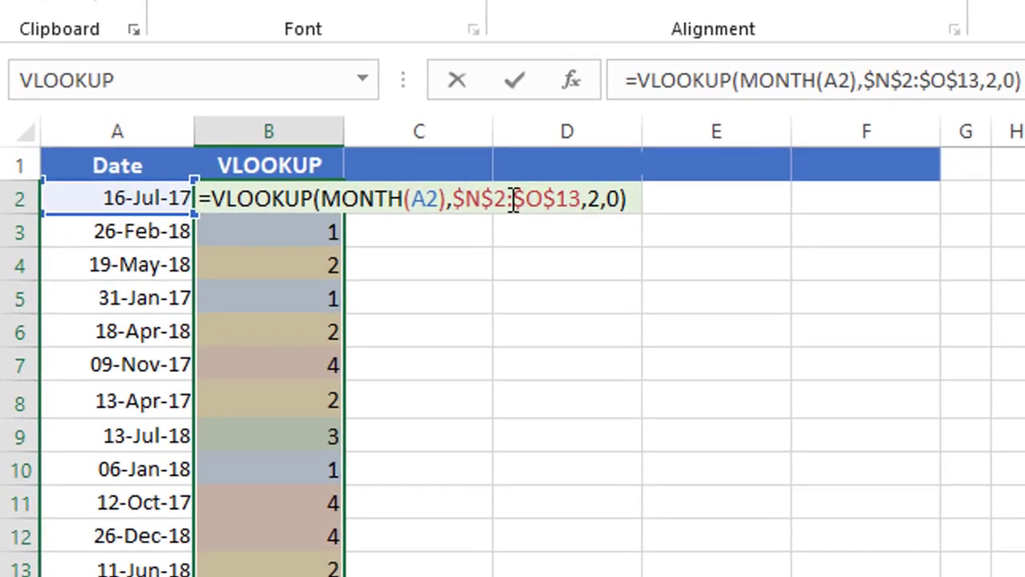
{"action": "left_click", "coordinate": [515, 199]}
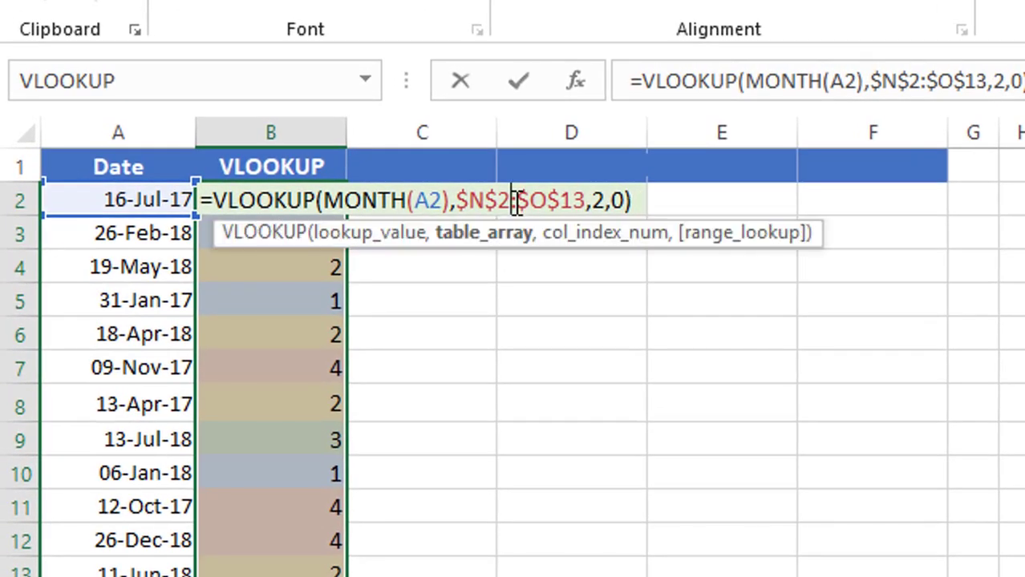
{"action": "left_click", "coordinate": [490, 240]}
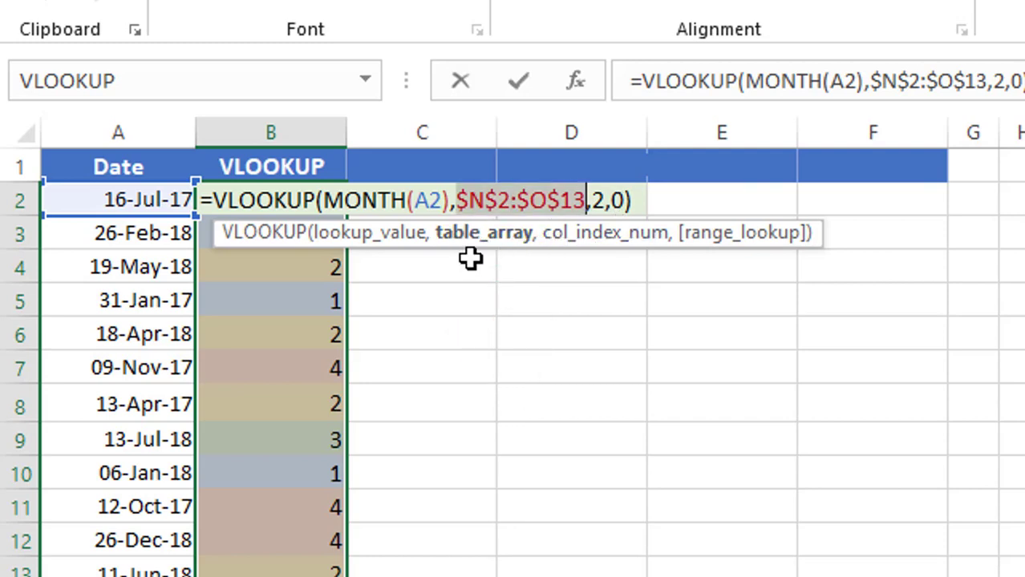
{"action": "key", "text": "F9"}
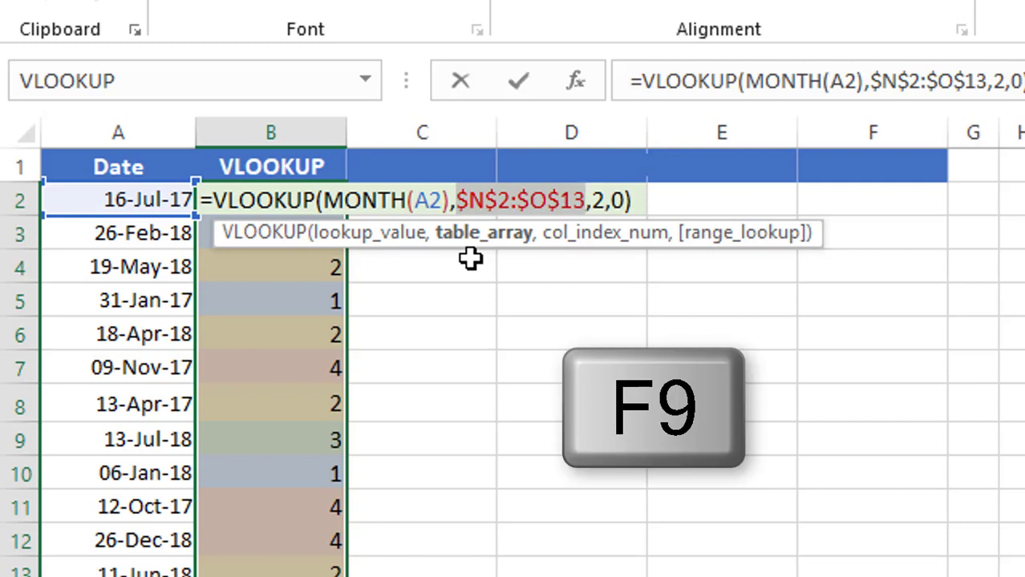
{"action": "key", "text": "F9"}
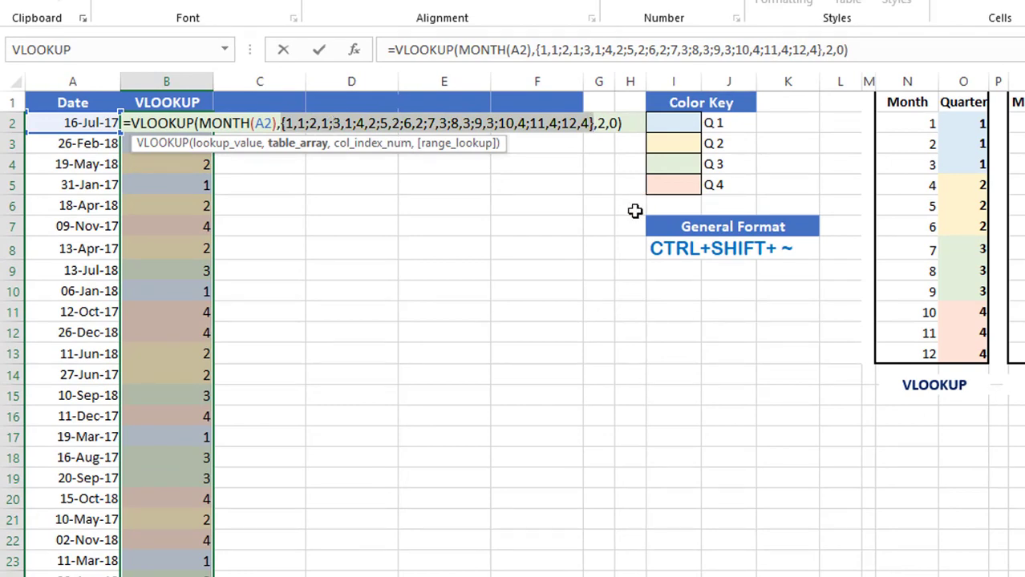
{"action": "key", "text": "ctrl+Return"}
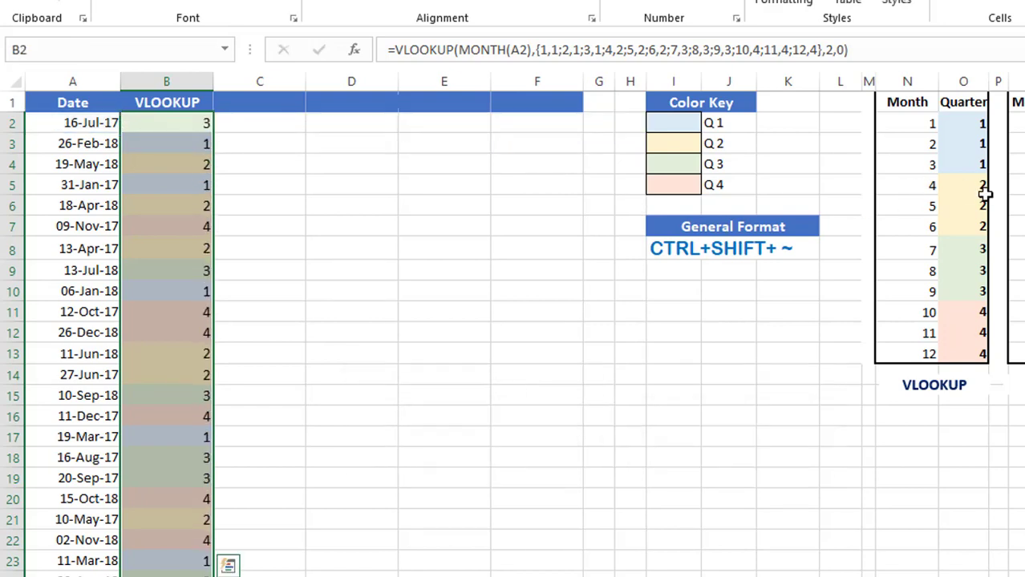
Clear the Month and Quarter values in N2:O13 to test the VLOOKUP column without its source table
{"action": "left_click", "coordinate": [927, 129]}
{"action": "left_click_drag", "start_coordinate": [931, 134], "coordinate": [947, 352]}
{"action": "key", "text": "Delete"}
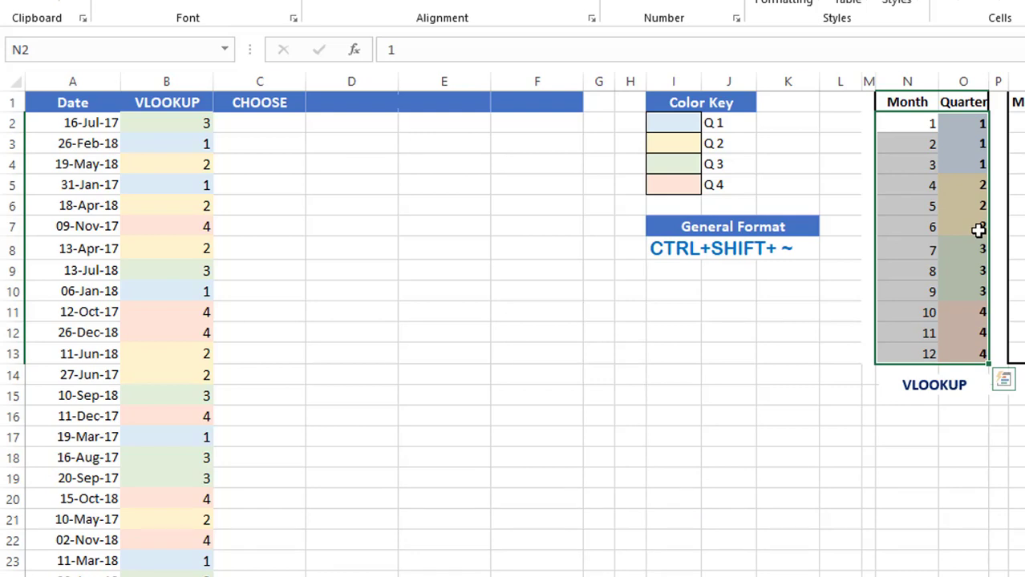
Begin a CHOOSE formula in C2 with MONTH(A2) as its index number
{"action": "left_click", "coordinate": [252, 126]}
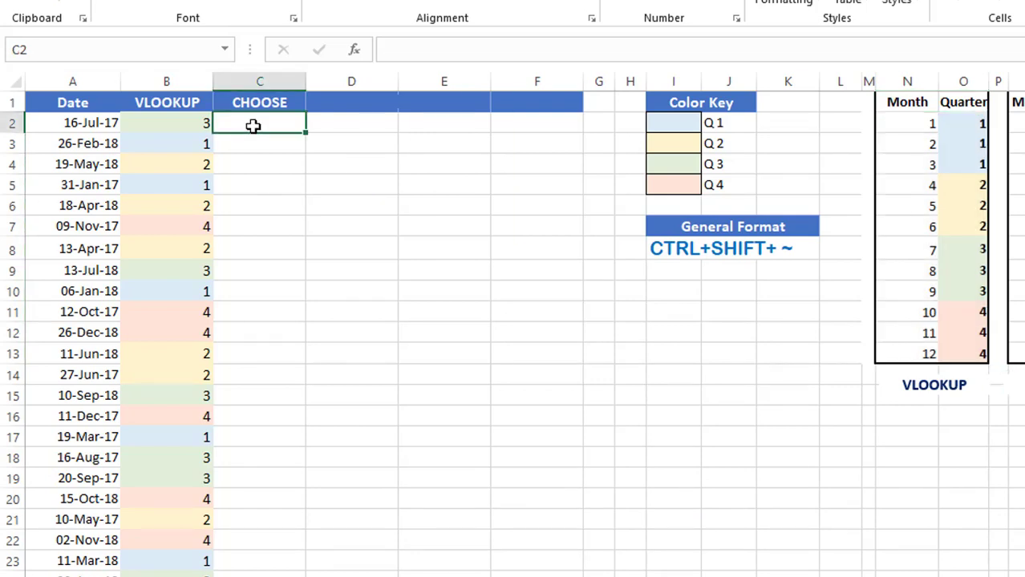
{"action": "type", "text": "=CHOOSE("}
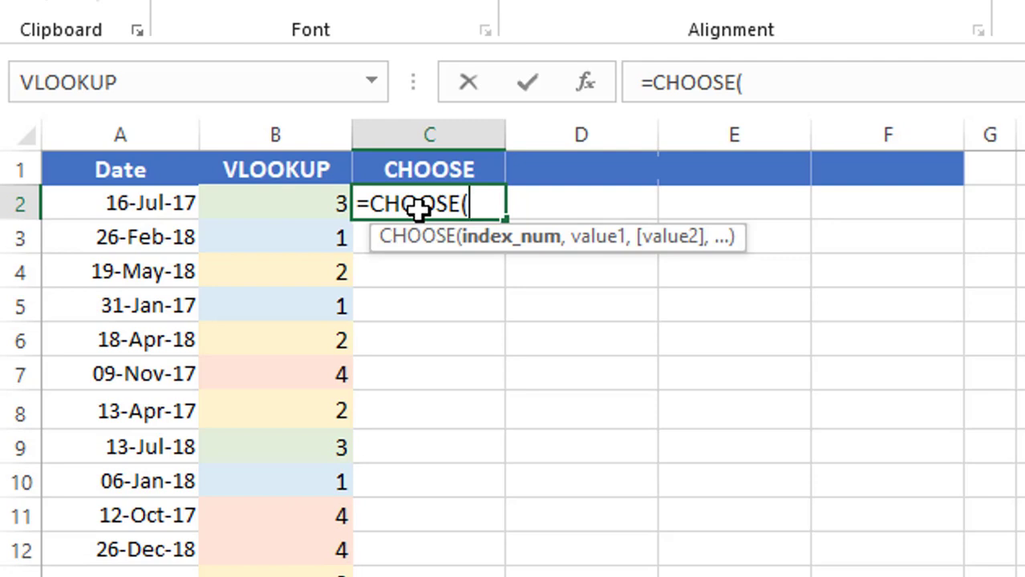
{"action": "type", "text": "Month"}
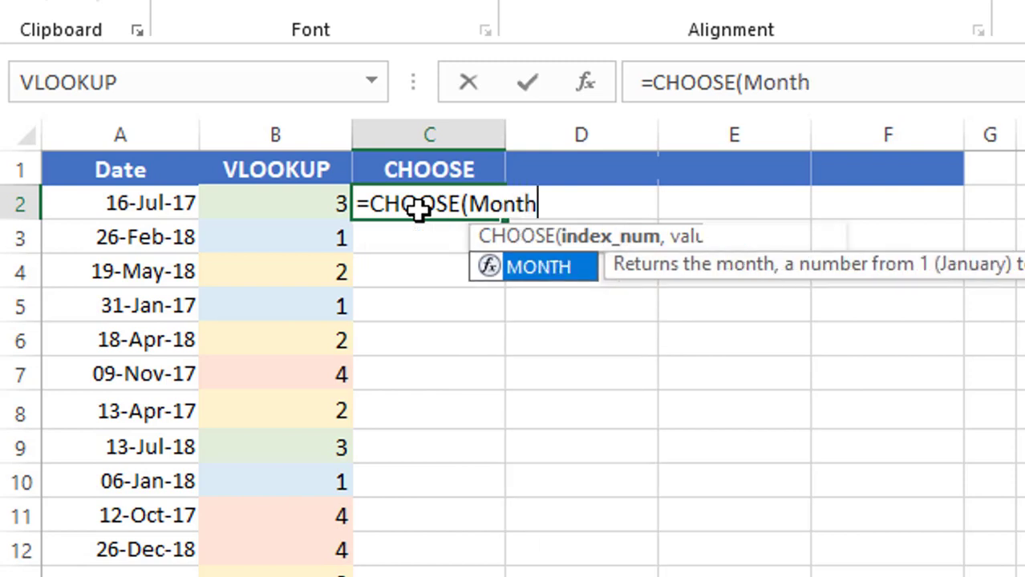
{"action": "key", "text": "Tab"}
{"action": "left_click", "coordinate": [154, 204]}
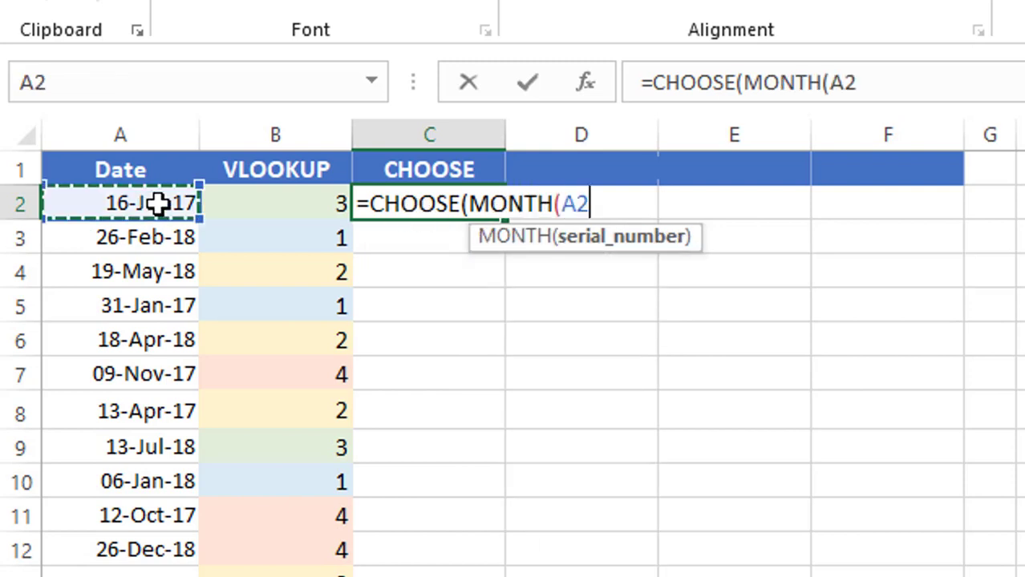
{"action": "type", "text": ")"}
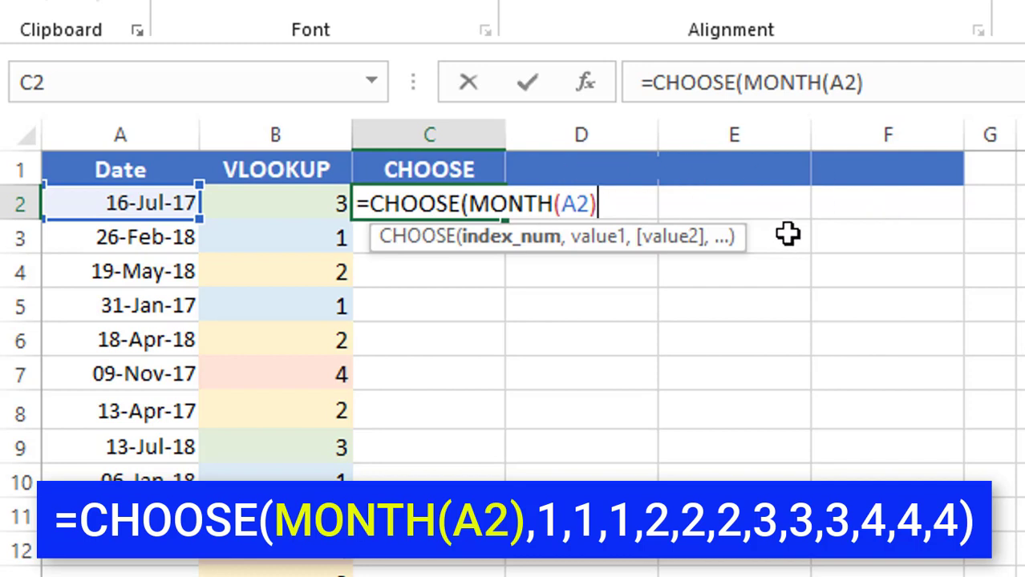
Complete the CHOOSE formula in C2 with the values 1,1,1,2,2,2,3,3,3,4,4,4 and fill it down the column for all dates
{"action": "type", "text": ","}
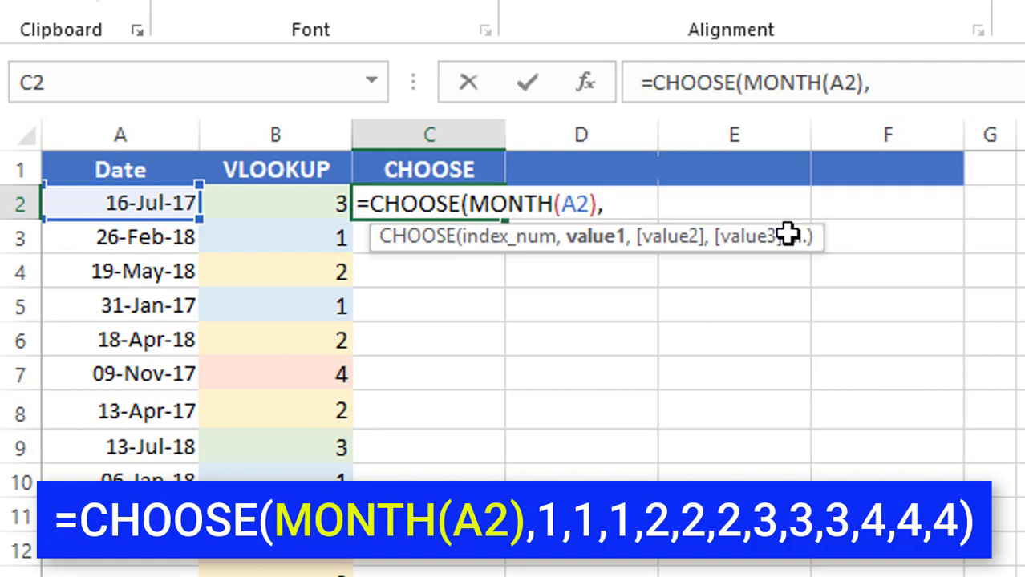
{"action": "type", "text": "1,1,1,"}
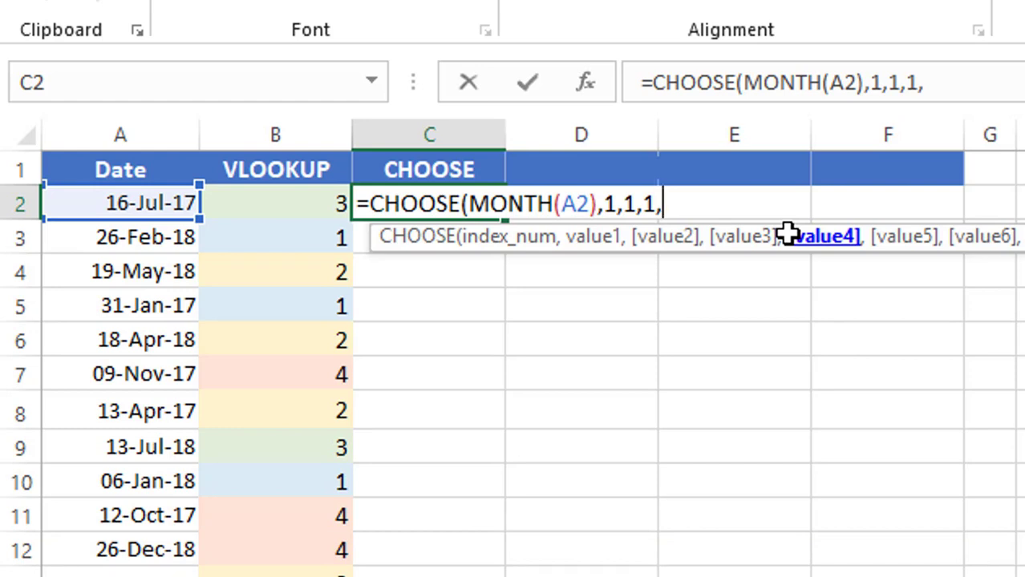
{"action": "type", "text": "2,"}
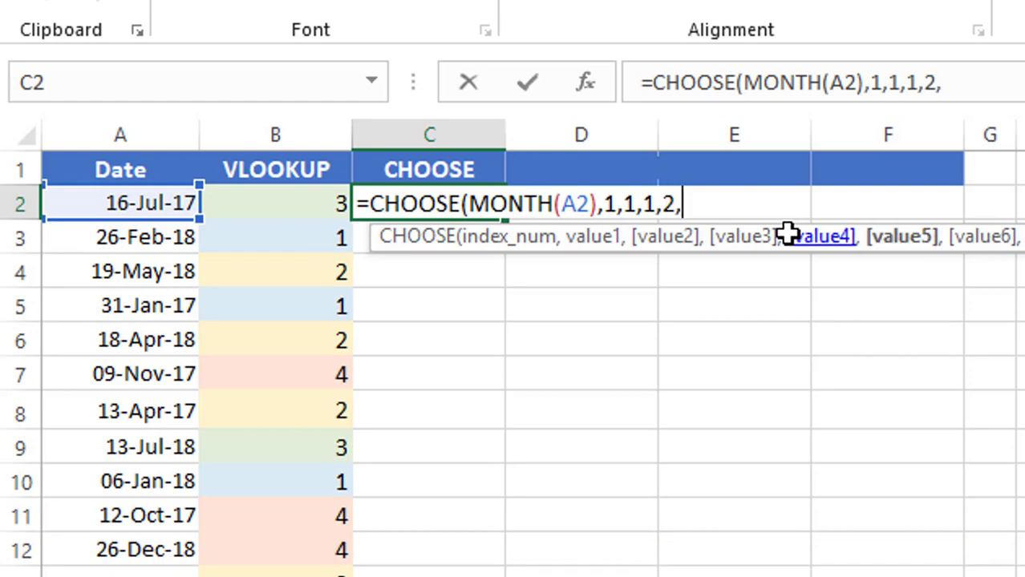
{"action": "type", "text": "2,2,3"}
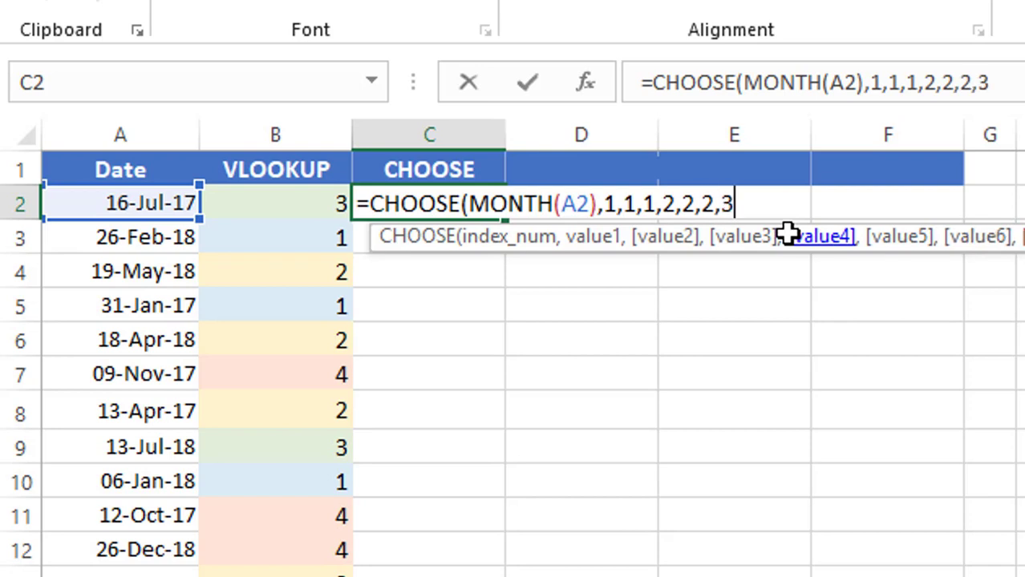
{"action": "type", "text": ",3,3,4,"}
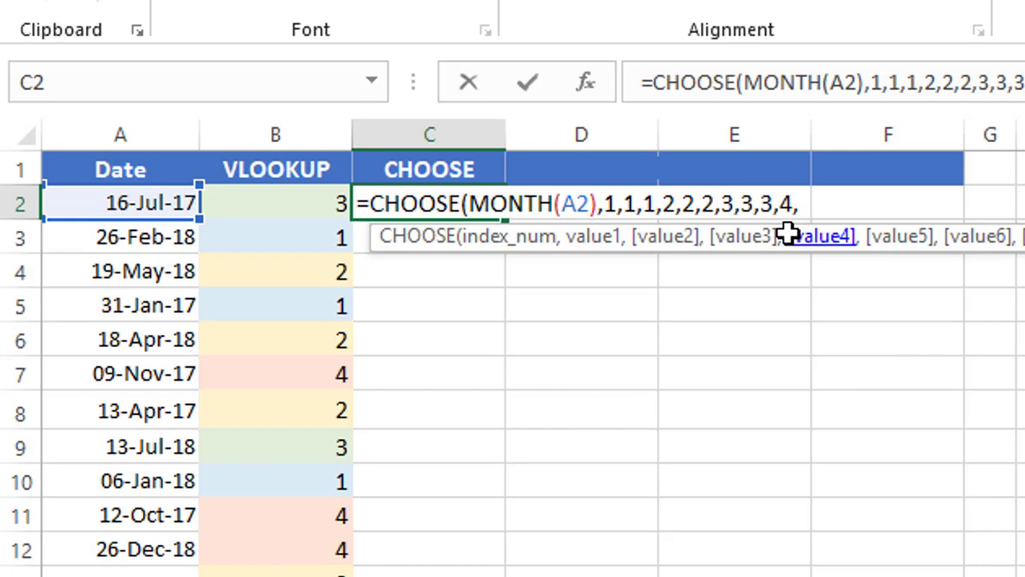
{"action": "type", "text": "4,4"}
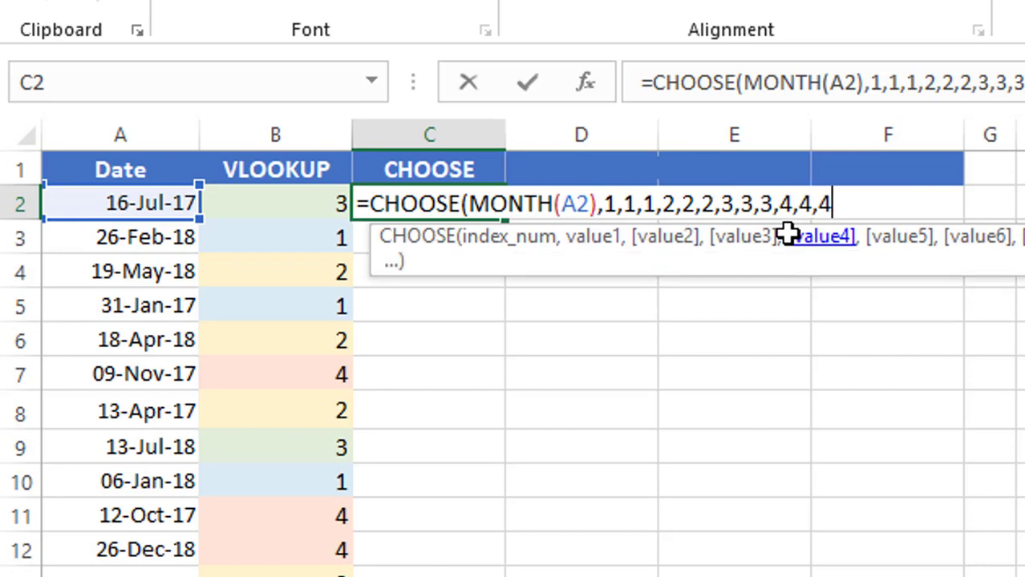
{"action": "type", "text": ")"}
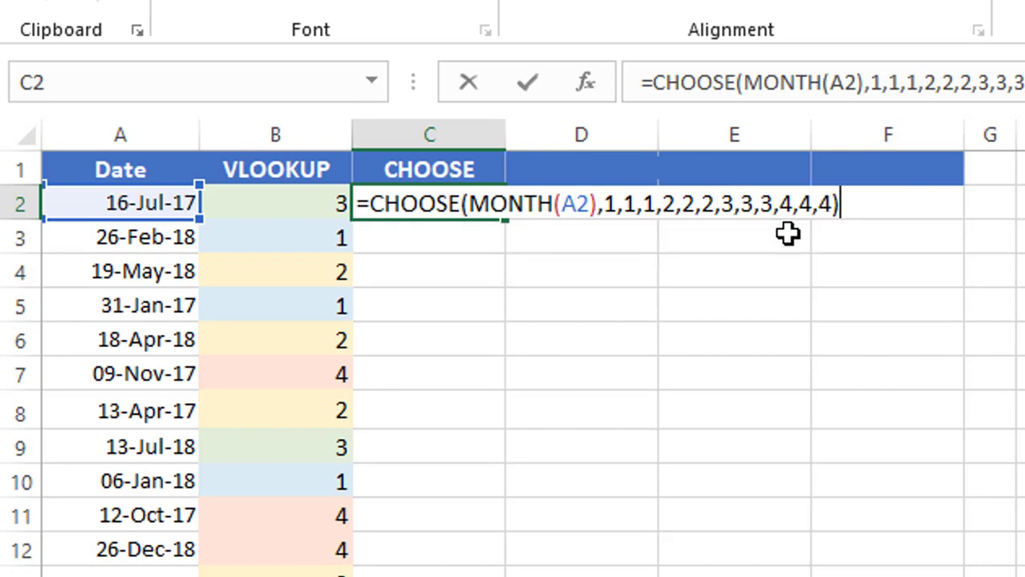
{"action": "key", "text": "ctrl+Return"}
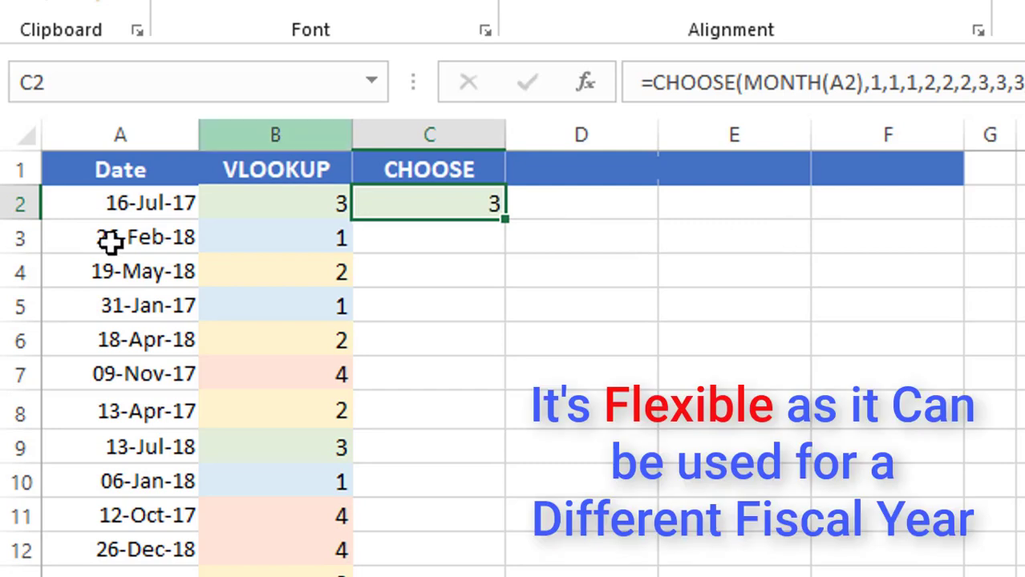
{"action": "double_click", "coordinate": [502, 225]}
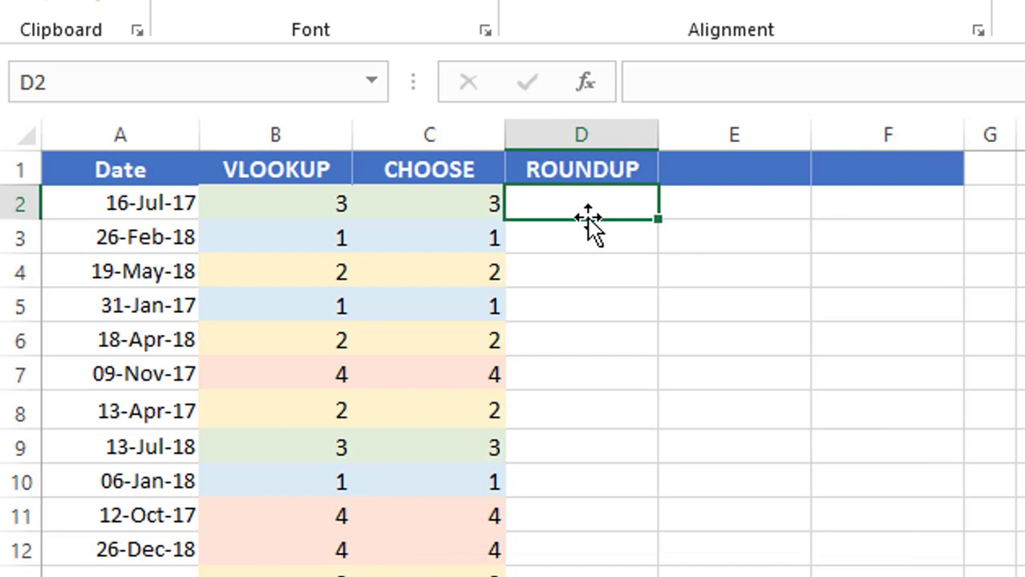
Enter =MONTH(A2) in D2 under the ROUNDUP header
{"action": "type", "text": "=MONTH"}
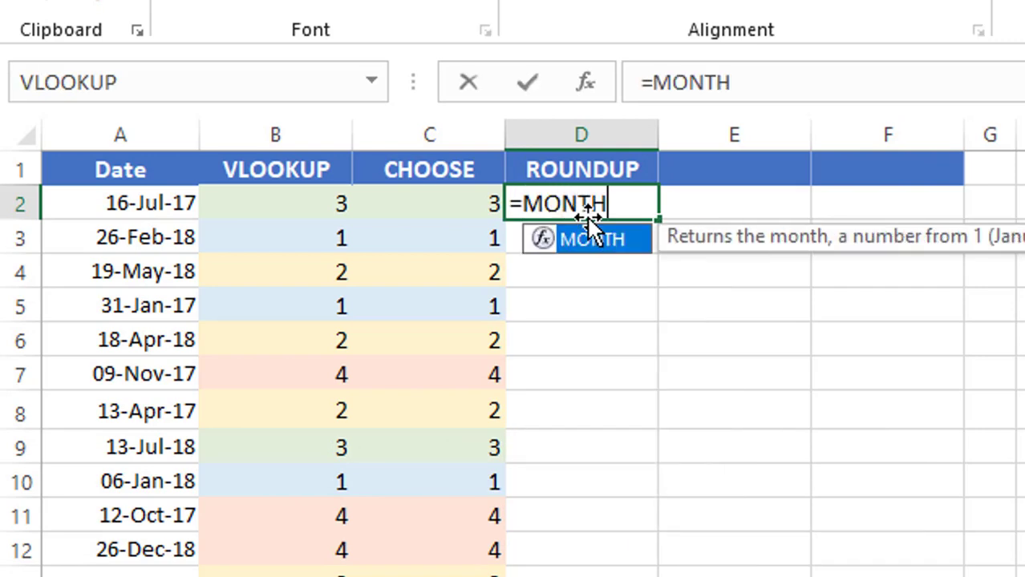
{"action": "type", "text": "("}
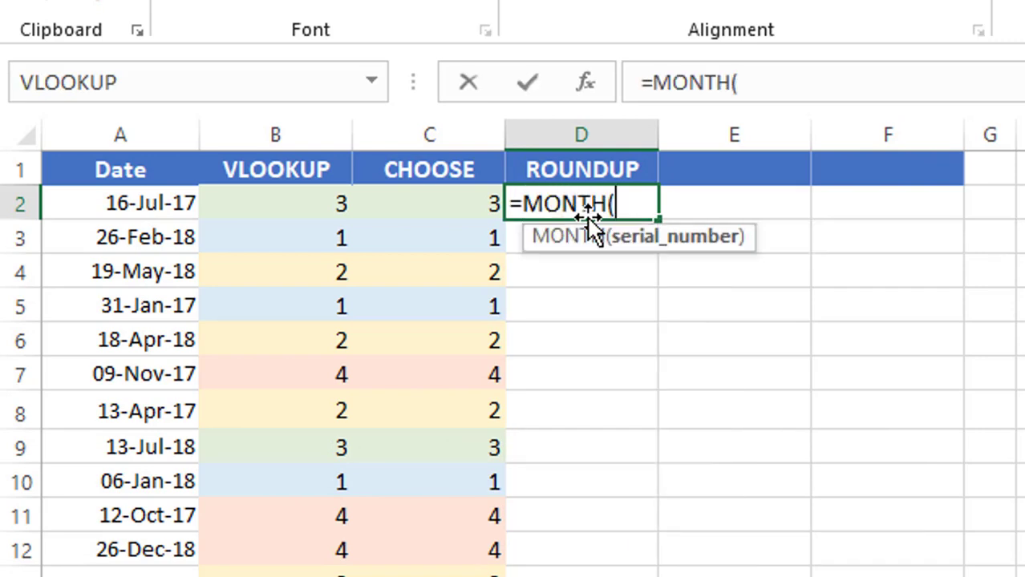
{"action": "left_click", "coordinate": [150, 207]}
{"action": "type", "text": ")"}
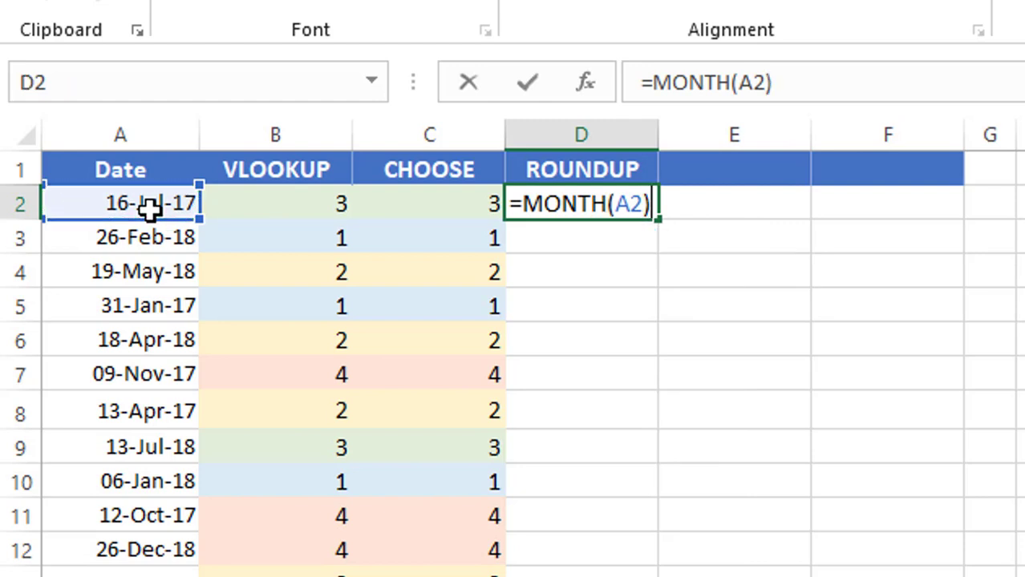
{"action": "key", "text": "ctrl+Return"}
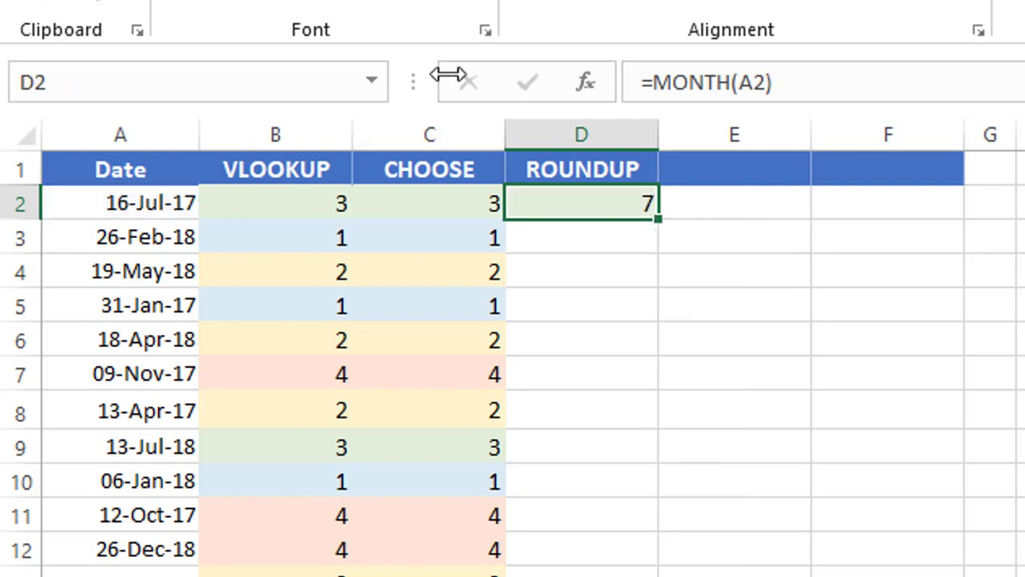
Divide the MONTH formula in D2 by 3 and fill it down the ROUNDUP column with the General number format
{"action": "key", "text": "F2"}
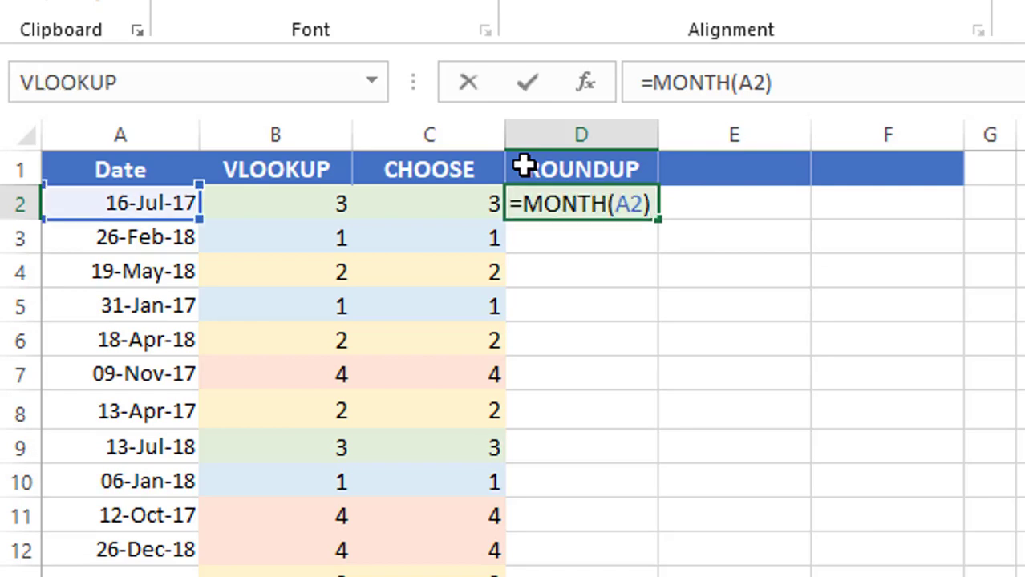
{"action": "type", "text": "/3"}
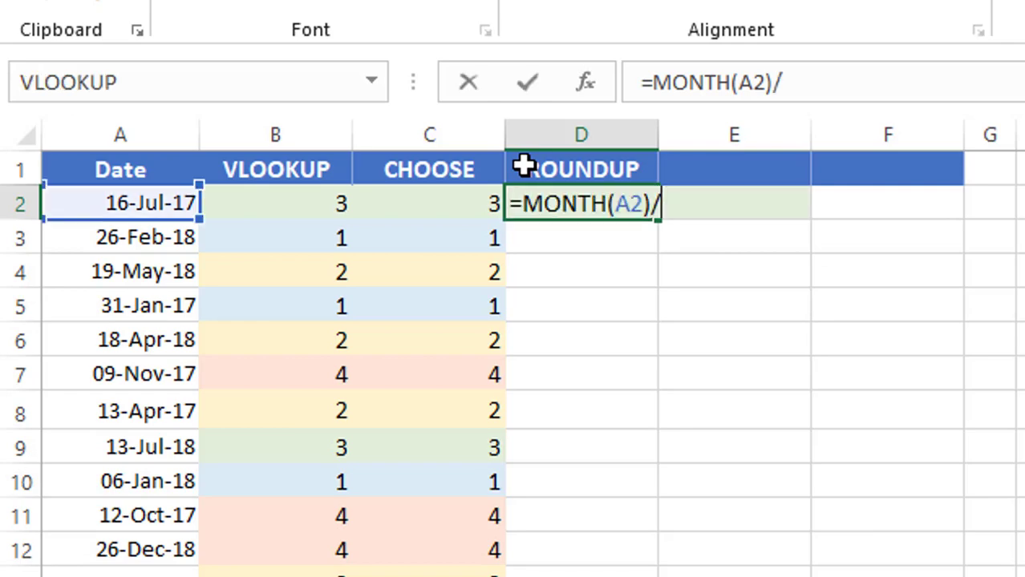
{"action": "key", "text": "ctrl+Return"}
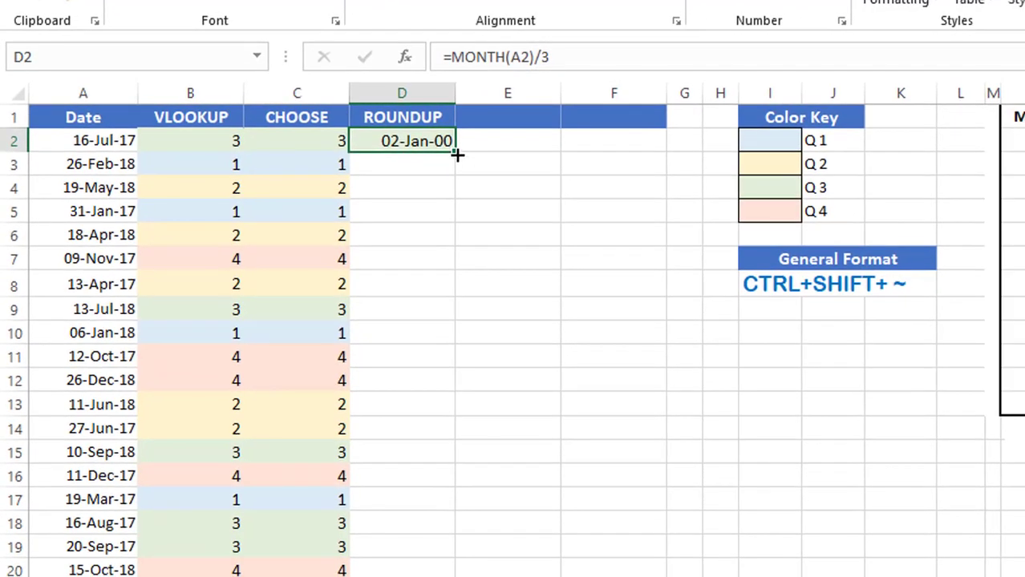
{"action": "double_click", "coordinate": [456, 156]}
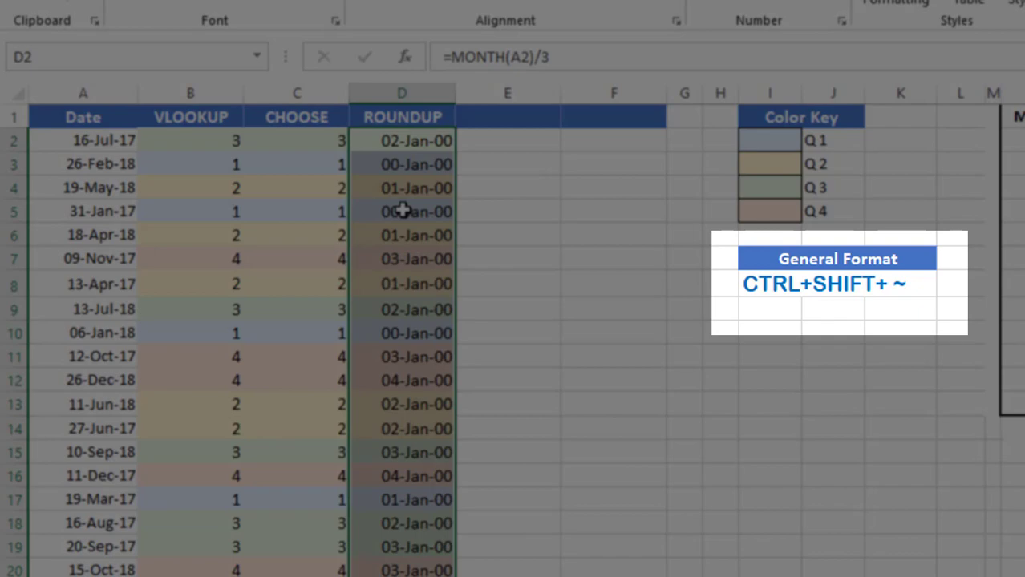
{"action": "key", "text": "ctrl+shift+grave"}
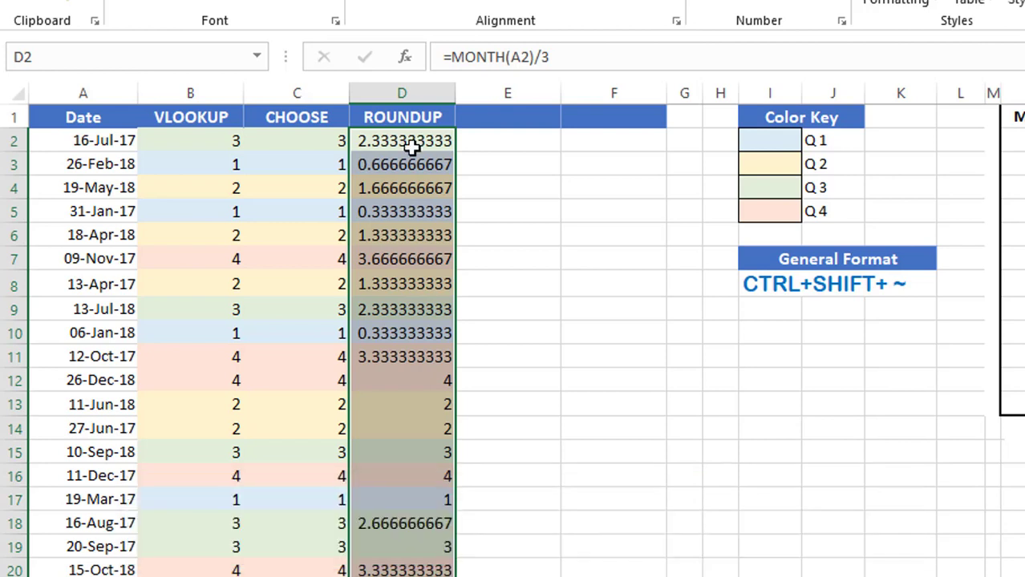
Wrap the column D formula as =ROUNDUP(MONTH(A2)/3,0) and apply it to all selected date rows
{"action": "key", "text": "F2"}
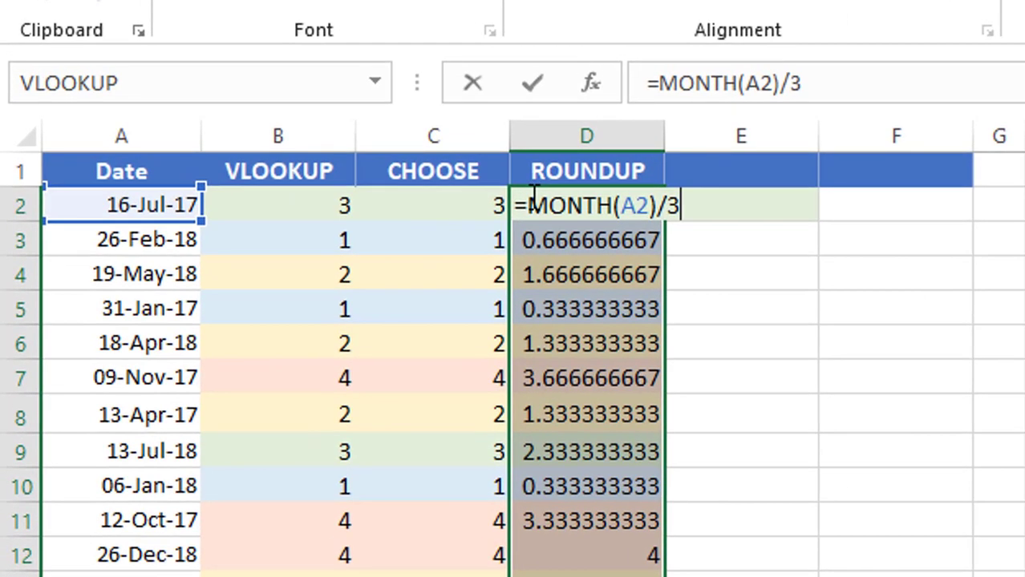
{"action": "left_click", "coordinate": [534, 197]}
{"action": "type", "text": "r"}
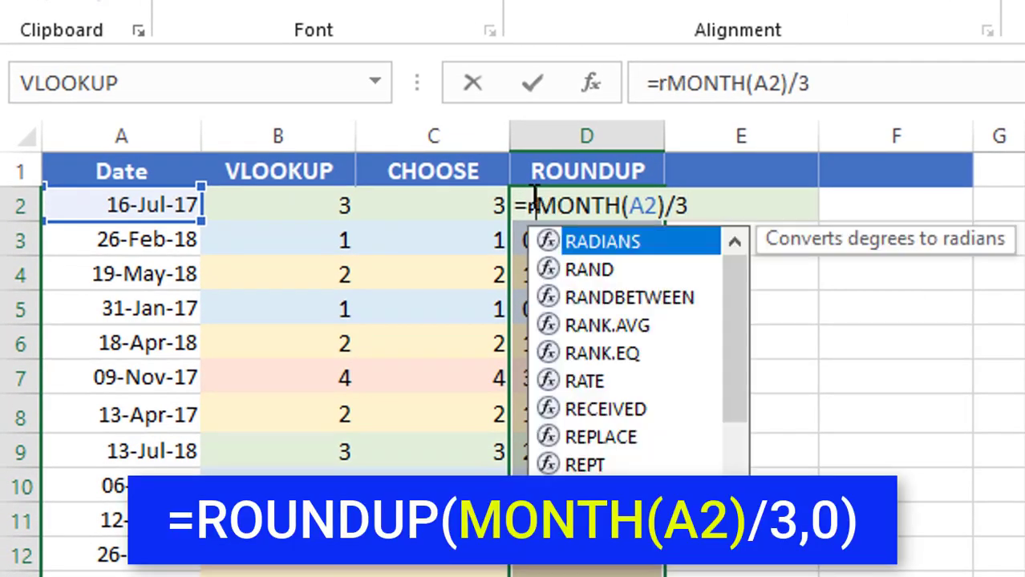
{"action": "type", "text": "ou"}
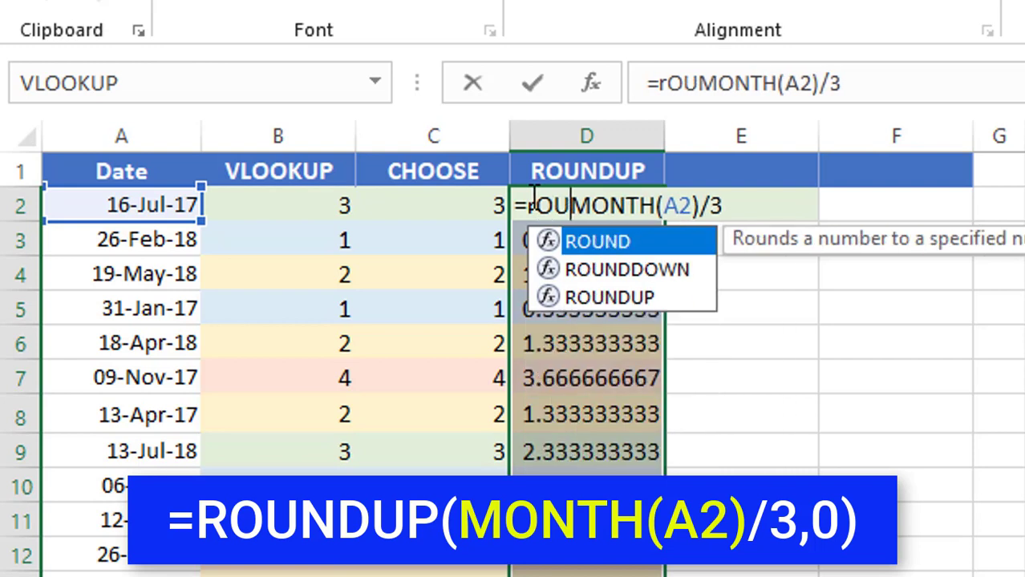
{"action": "key", "text": "Tab"}
{"action": "type", "text": ","}
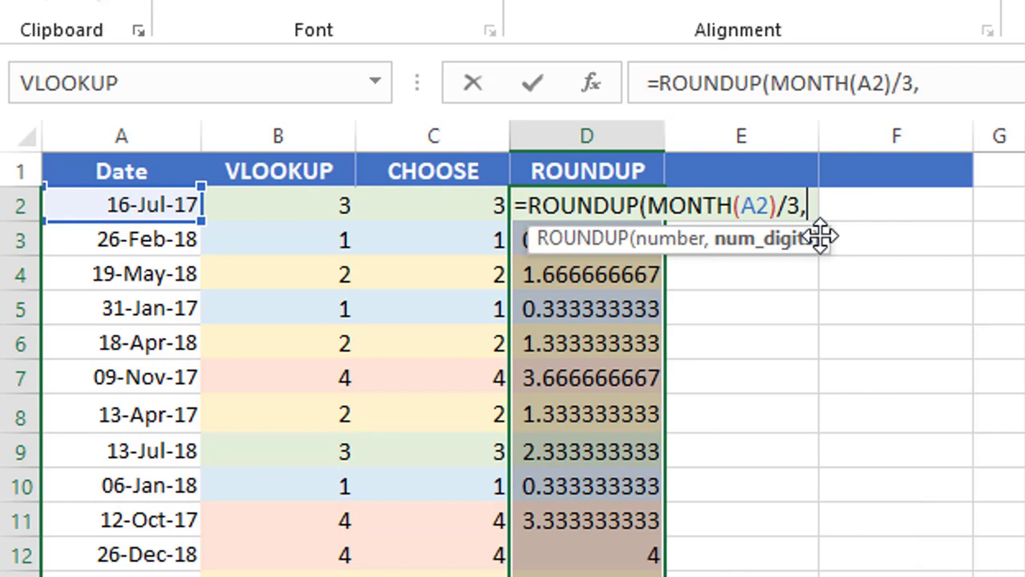
{"action": "type", "text": "0"}
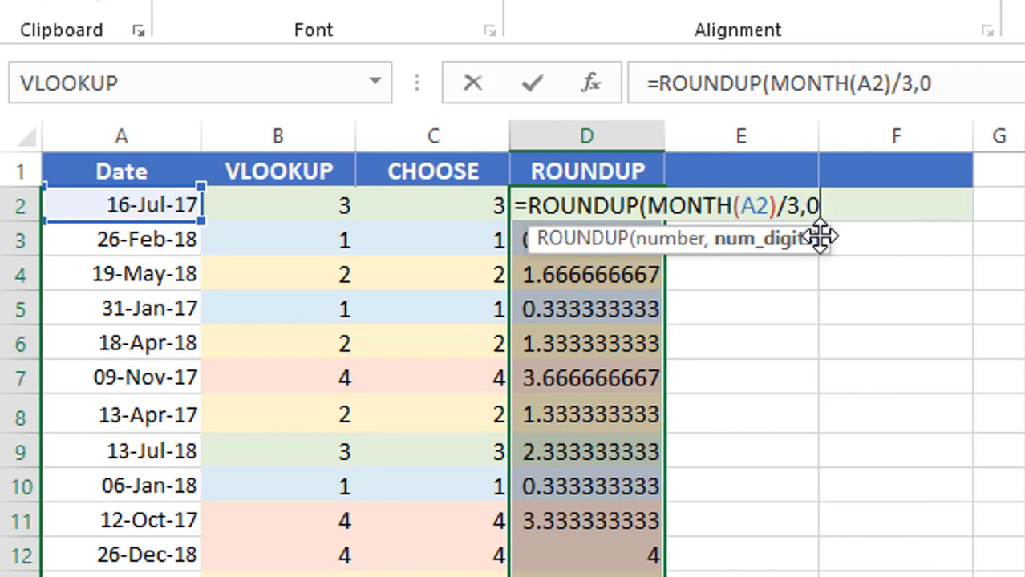
{"action": "type", "text": ")"}
{"action": "key", "text": "ctrl+Return"}
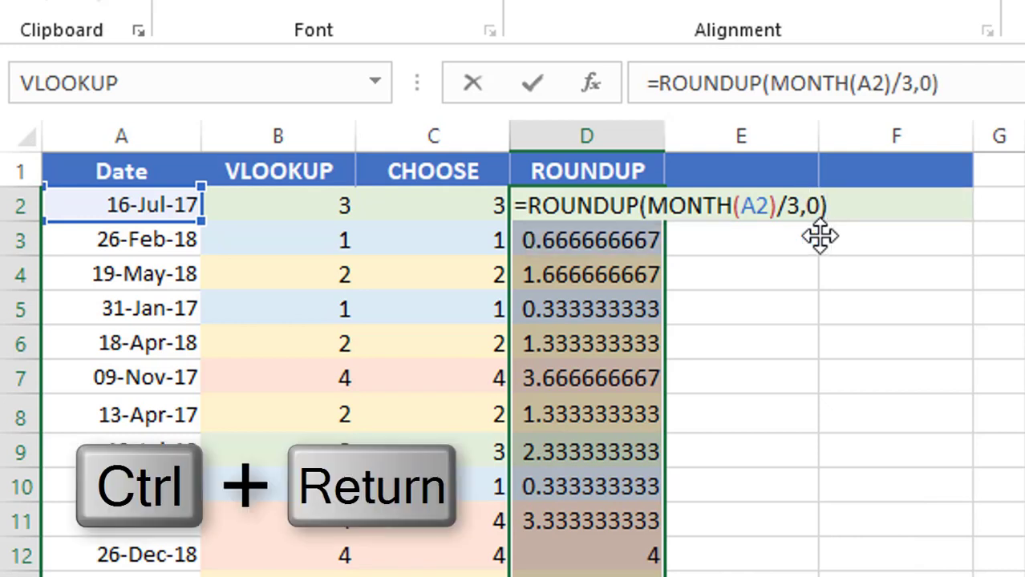
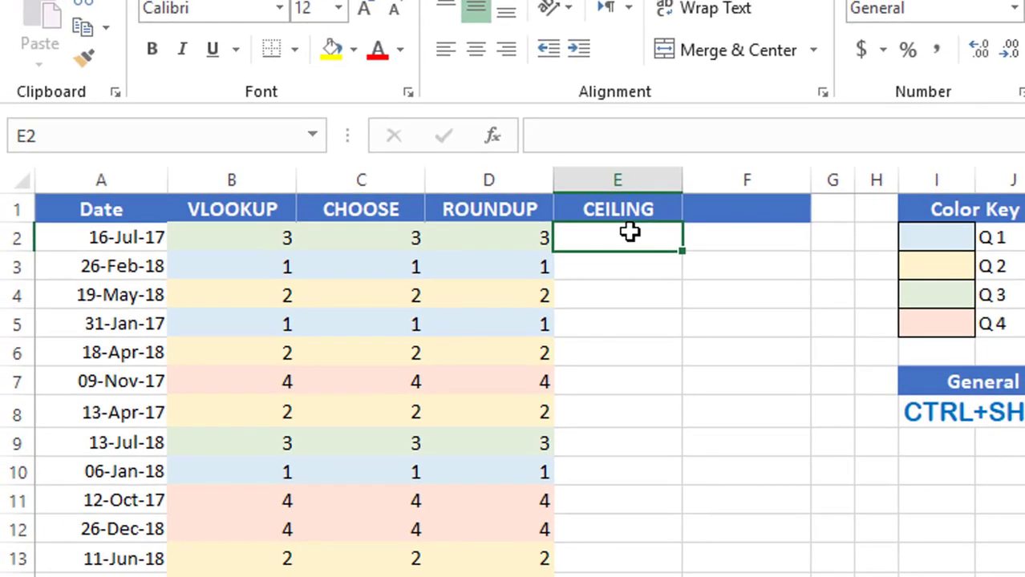
Enter =CEILING(MONTH(A2),3) in E2 under the CEILING header
{"action": "type", "text": "=CEILING("}
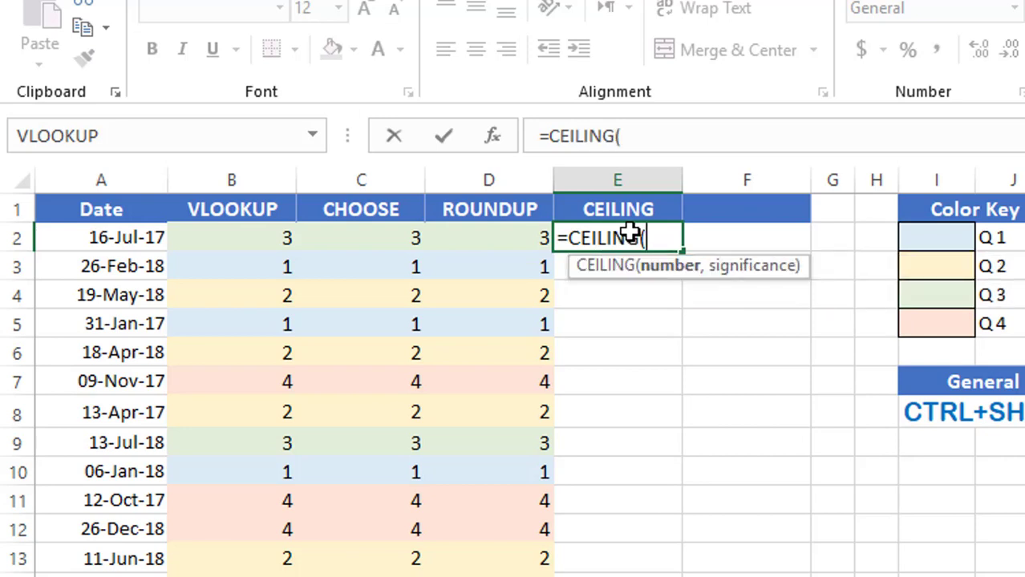
{"action": "type", "text": "mONT"}
{"action": "key", "text": "Tab"}
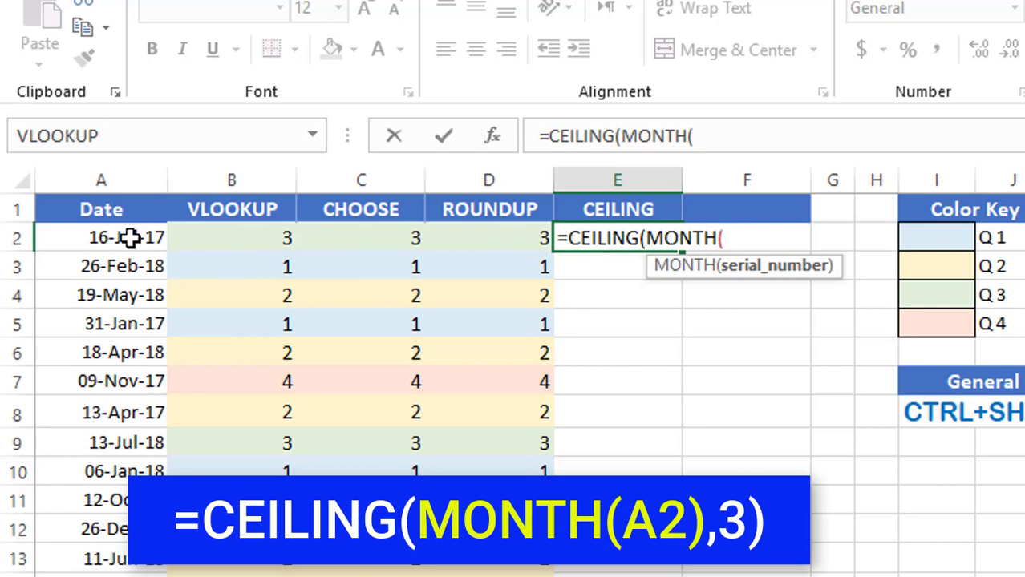
{"action": "left_click", "coordinate": [119, 237]}
{"action": "type", "text": ")"}
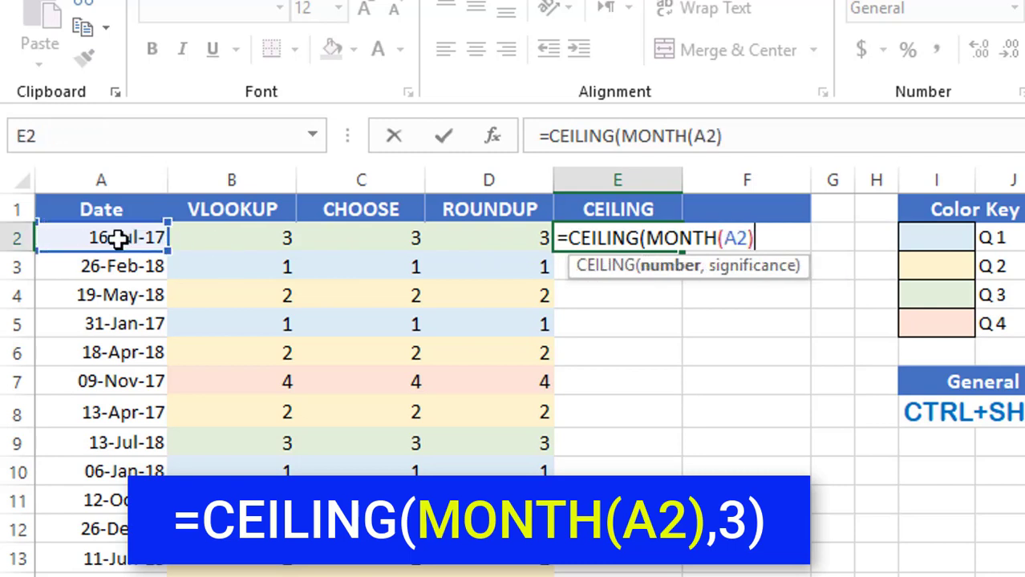
{"action": "type", "text": ",3)"}
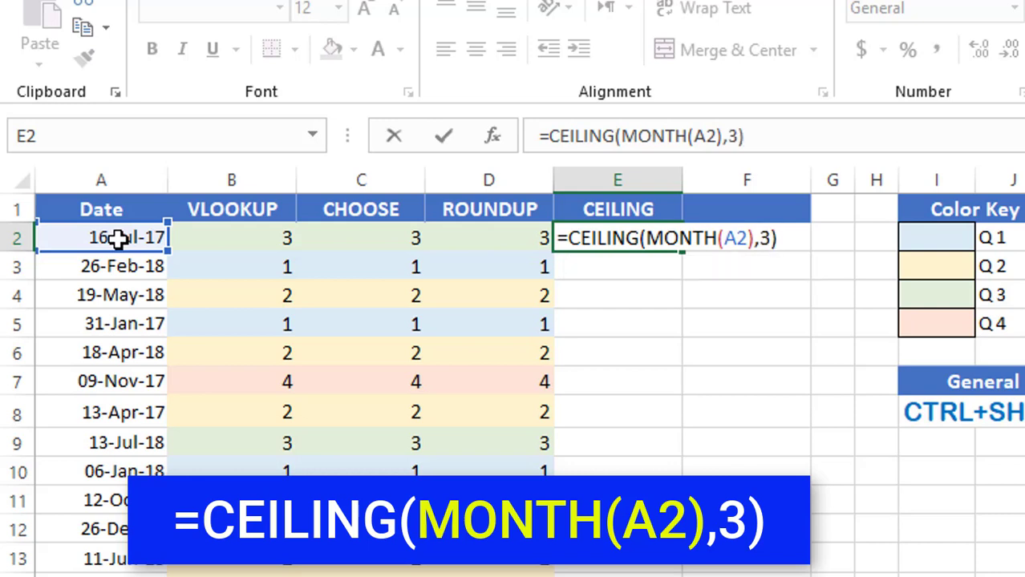
{"action": "key", "text": "ctrl+Return"}
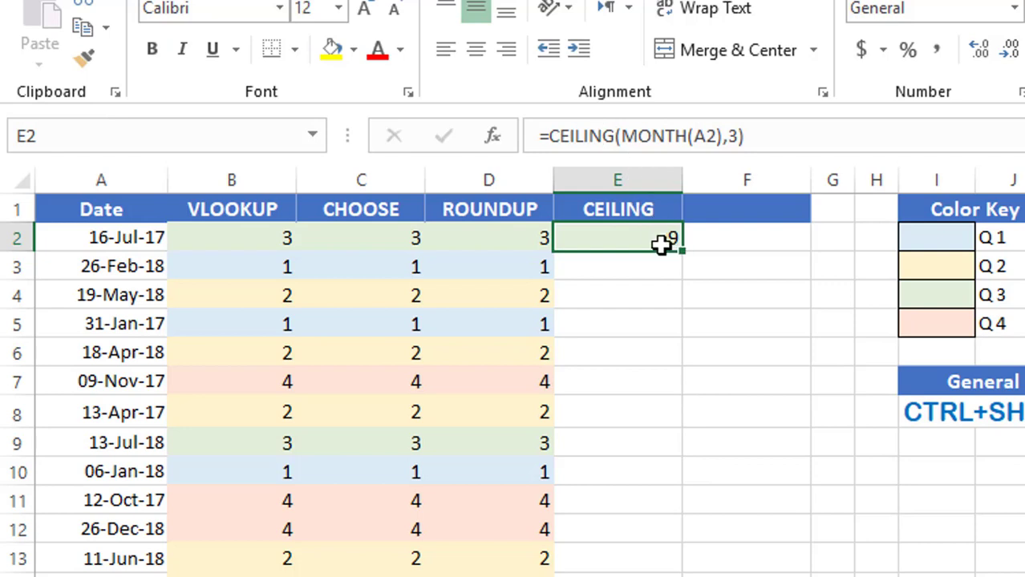
Change the E2 formula to =CEILING(MONTH(A2),3)/3 with General number format and fill it down the CEILING column
{"action": "key", "text": "F2"}
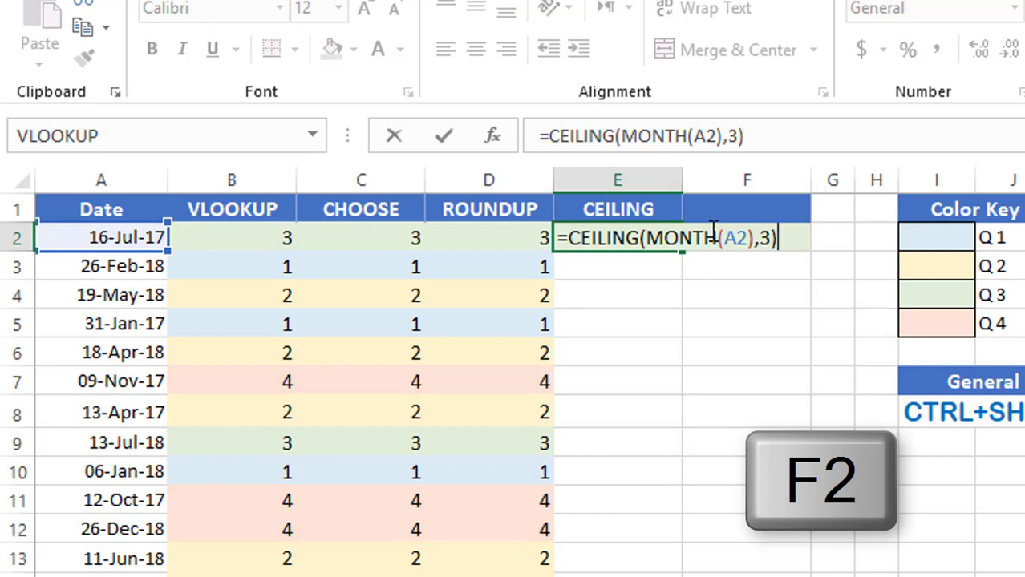
{"action": "type", "text": "/3"}
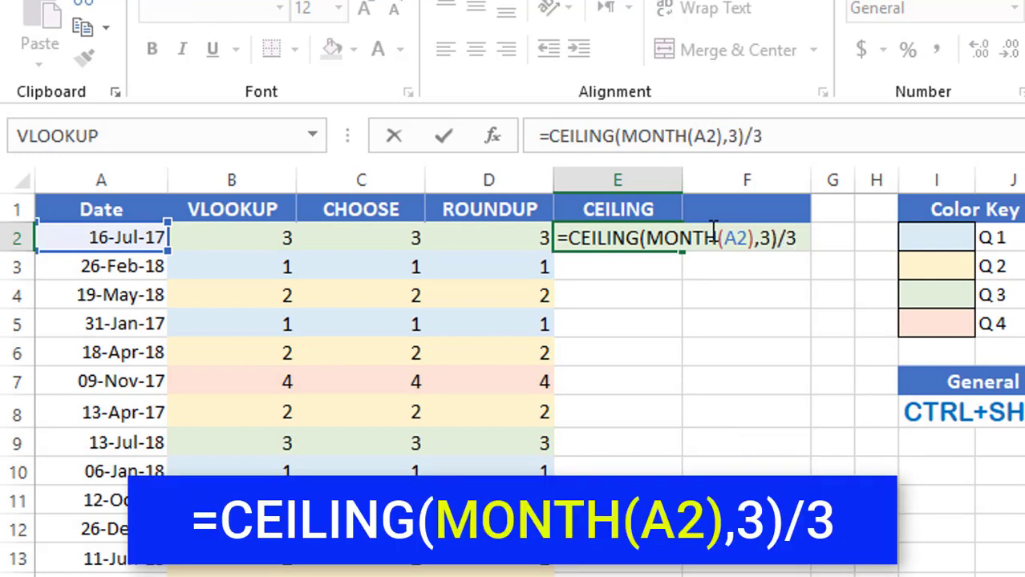
{"action": "key", "text": "ctrl+Return"}
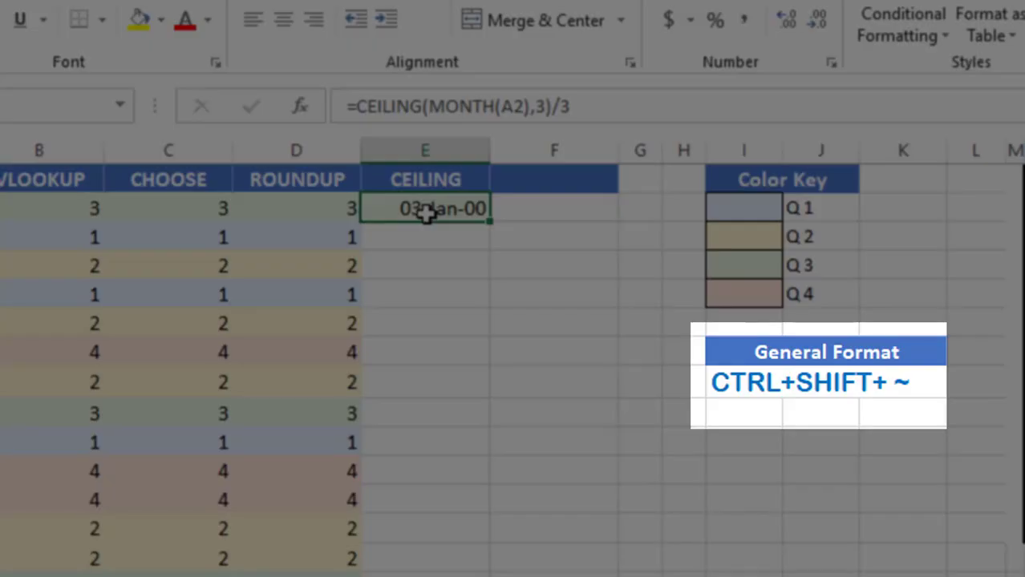
{"action": "key", "text": "ctrl+shift+asciitilde"}
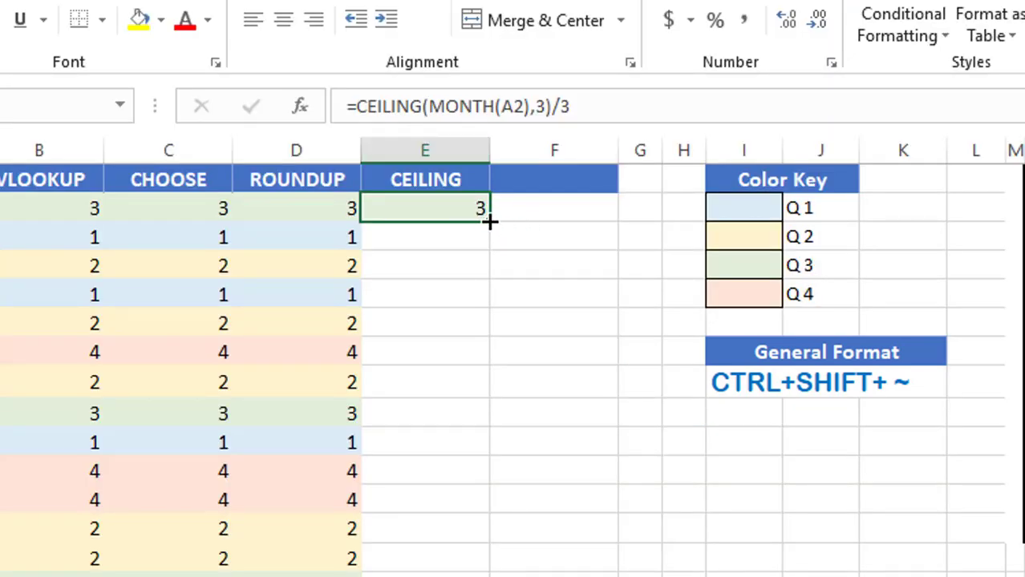
{"action": "double_click", "coordinate": [489, 222]}
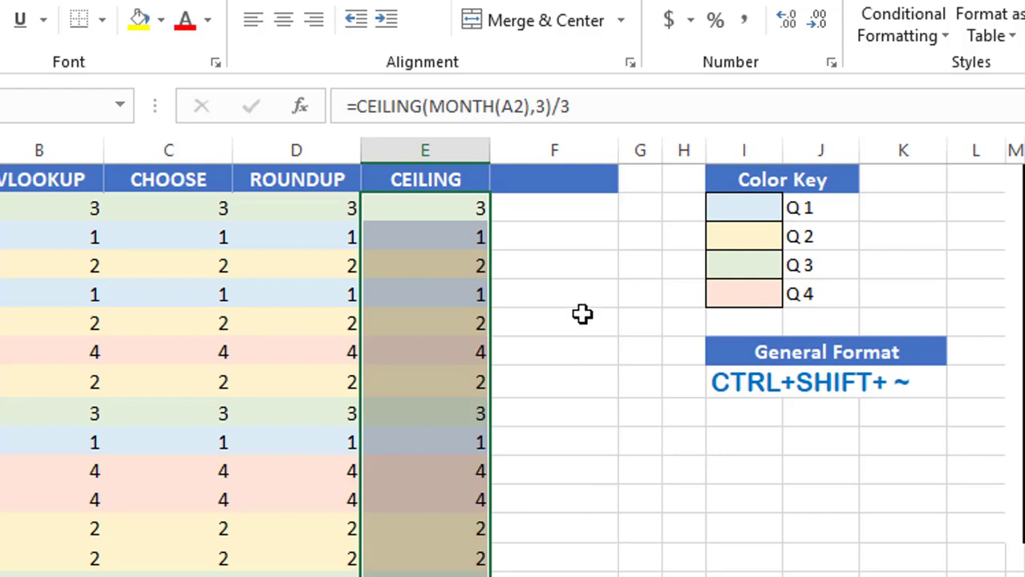
Enter =MONTH(MONTH(A2)*10) in F2 under the MONTH header and fill it down the column
{"action": "left_click", "coordinate": [561, 219]}
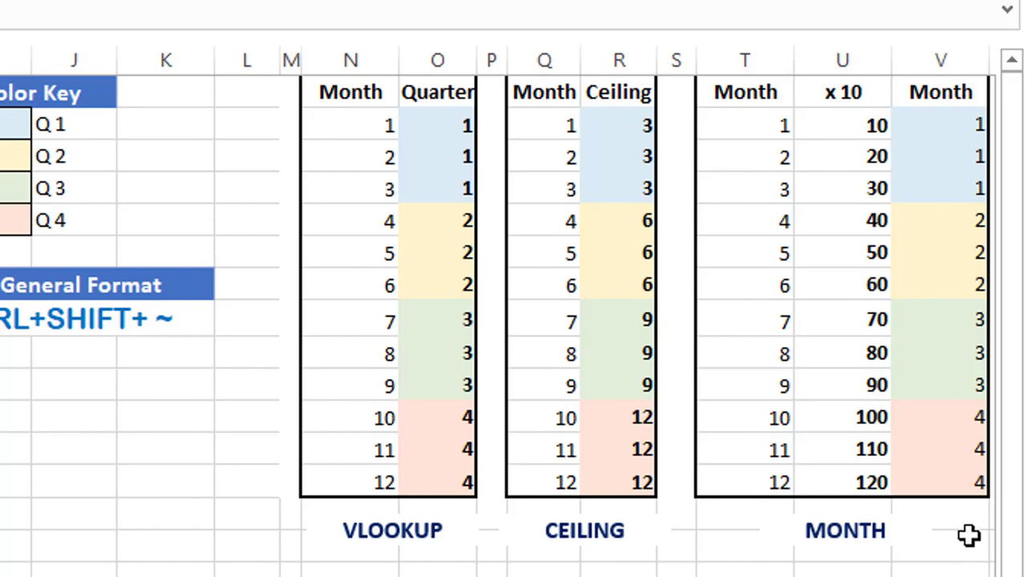
{"action": "left_click", "coordinate": [222, 172]}
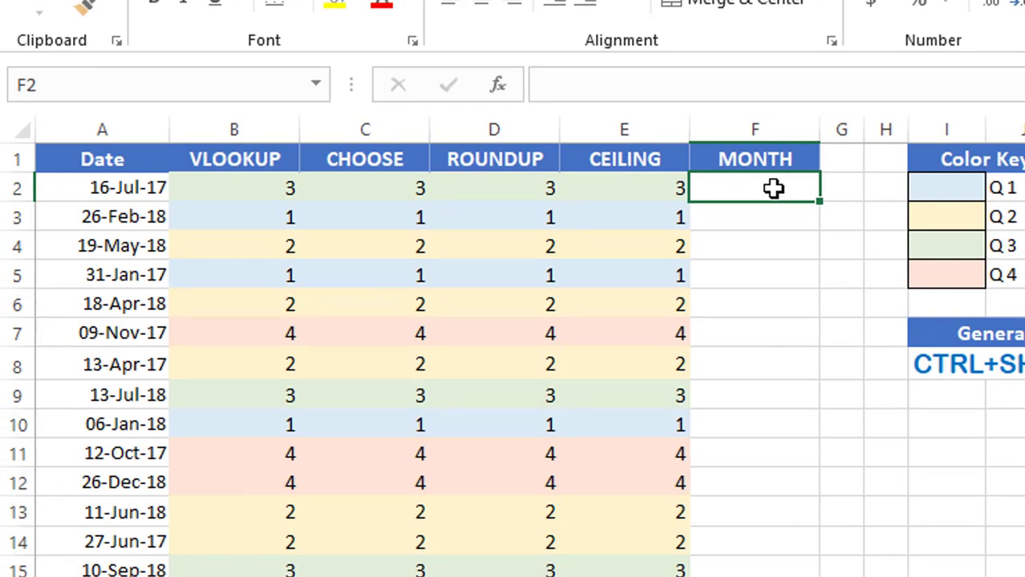
{"action": "type", "text": "=MONTH("}
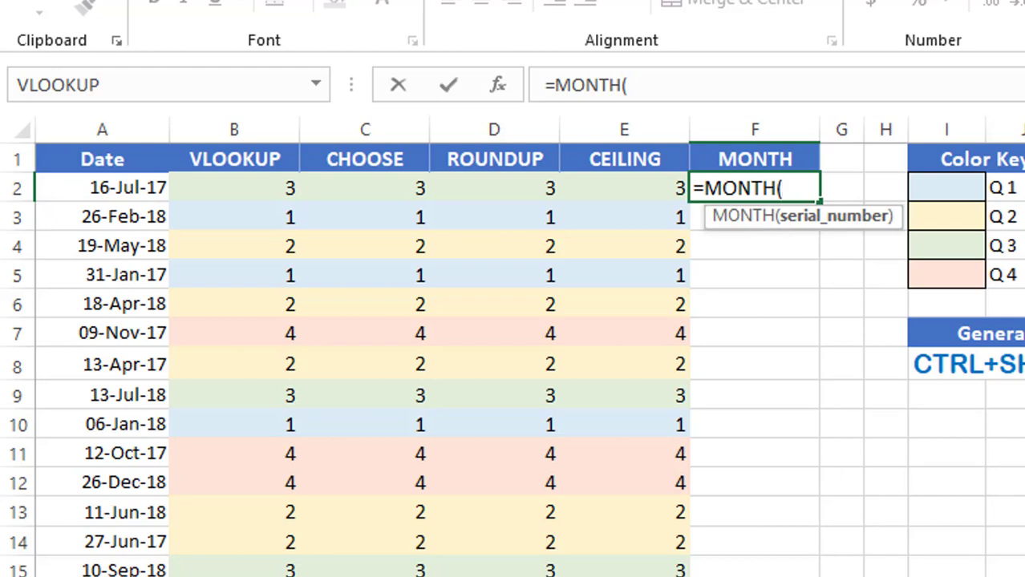
{"action": "type", "text": "MONTH("}
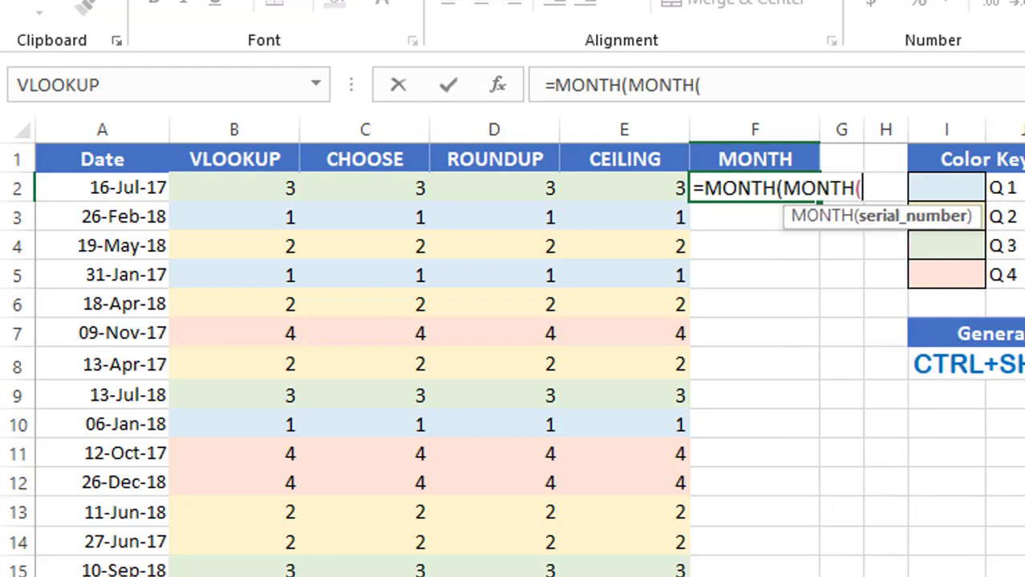
{"action": "left_click", "coordinate": [86, 186]}
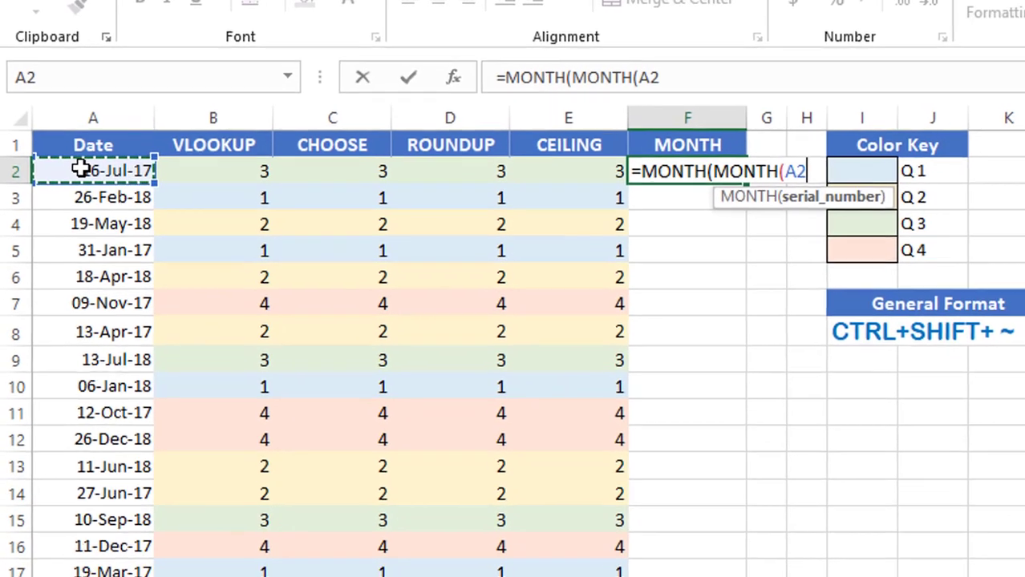
{"action": "type", "text": ")*10"}
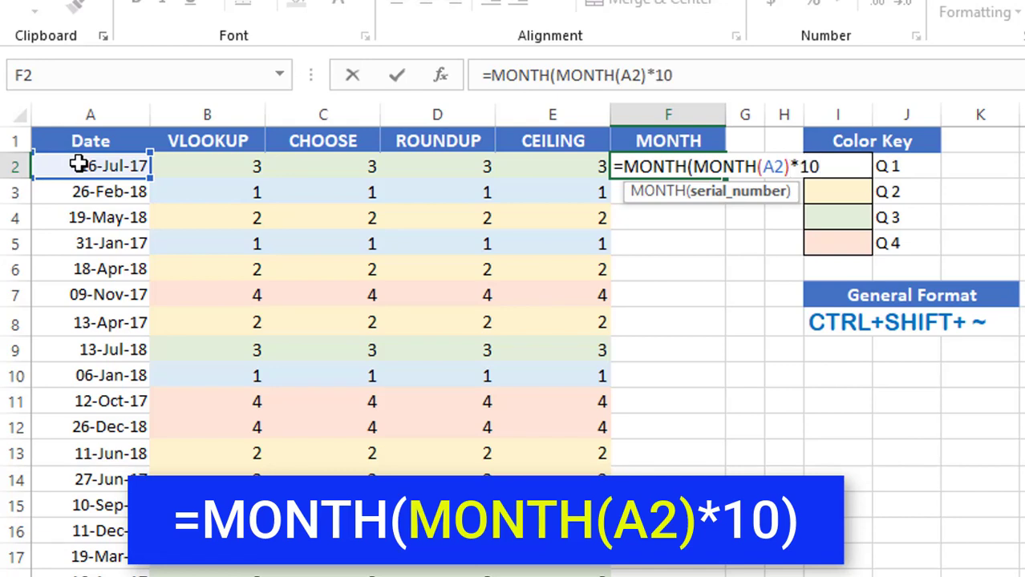
{"action": "type", "text": ")"}
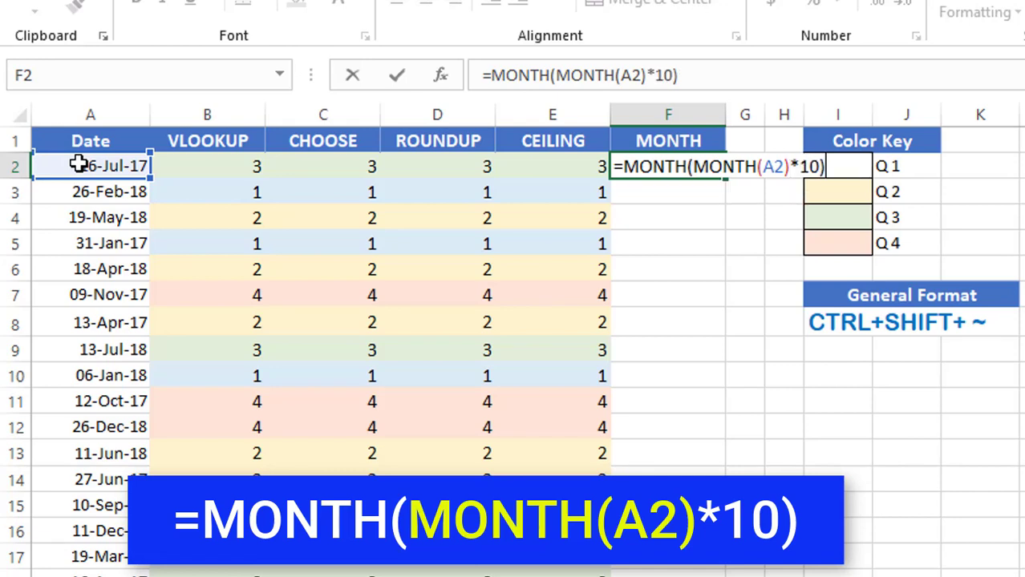
{"action": "key", "text": "ctrl+Return"}
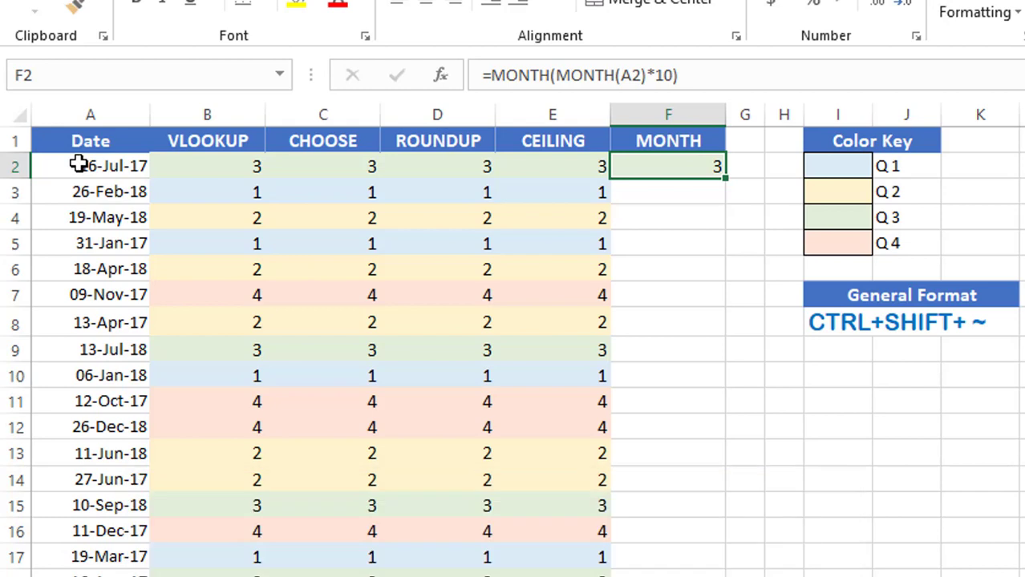
{"action": "double_click", "coordinate": [725, 180]}
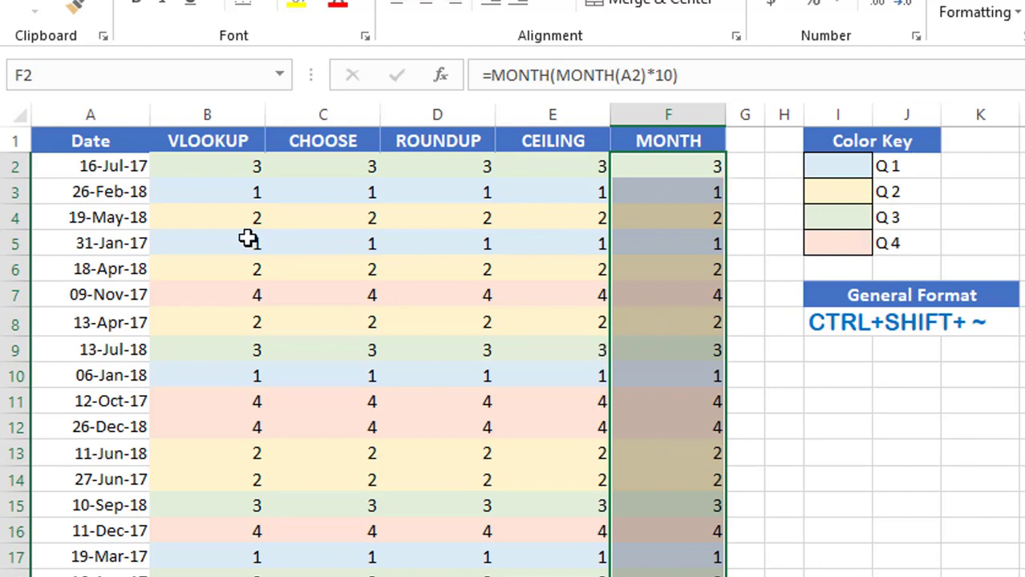
Apply the custom number format "Q "0 to all quarter results in columns B through F, starting at row 2
{"action": "left_click_drag", "start_coordinate": [224, 167], "coordinate": [714, 576]}
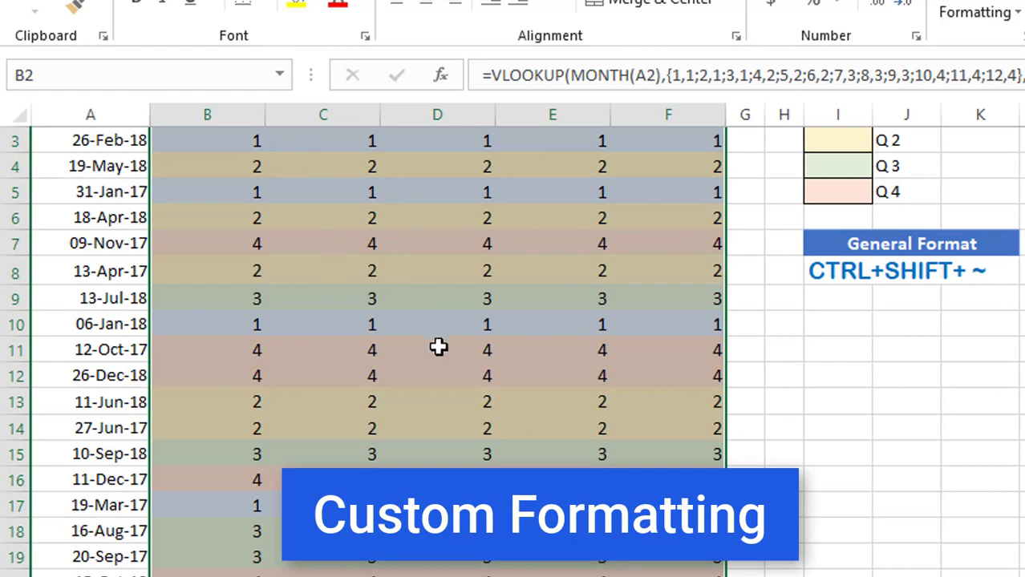
{"action": "scroll", "coordinate": [535, 314], "scroll_direction": "up", "scroll_amount": 1}
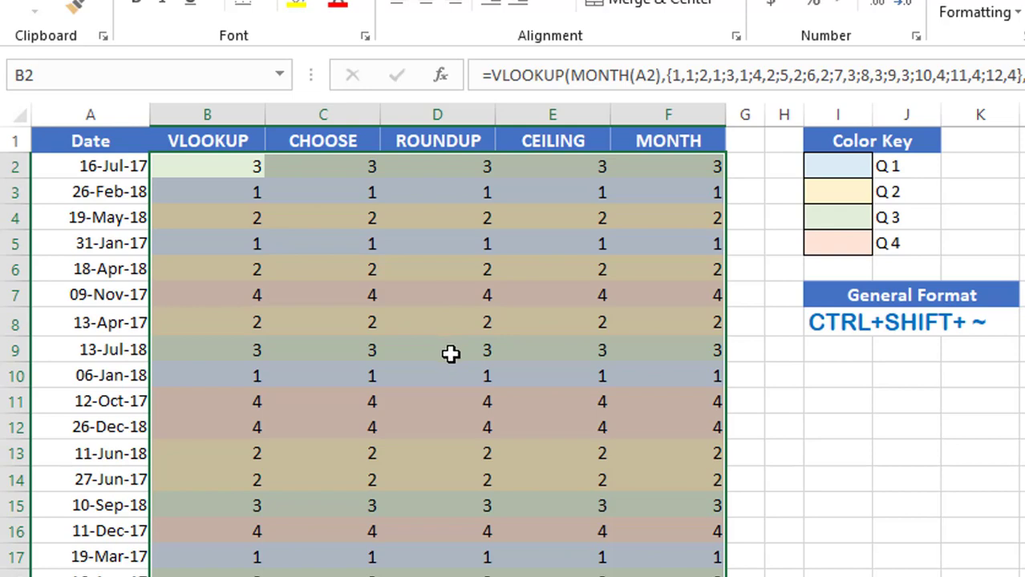
{"action": "key", "text": "ctrl+1"}
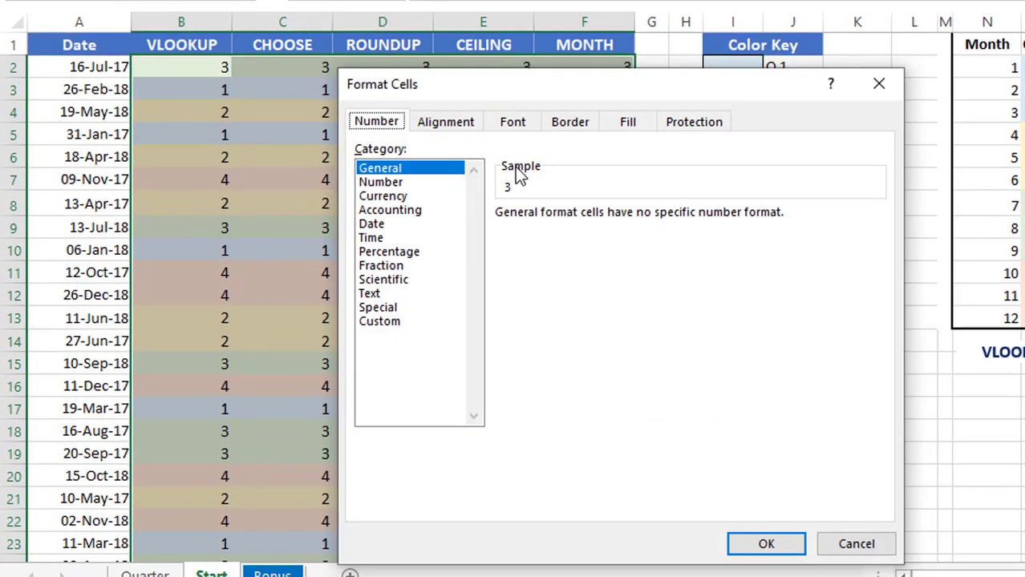
{"action": "left_click", "coordinate": [382, 320]}
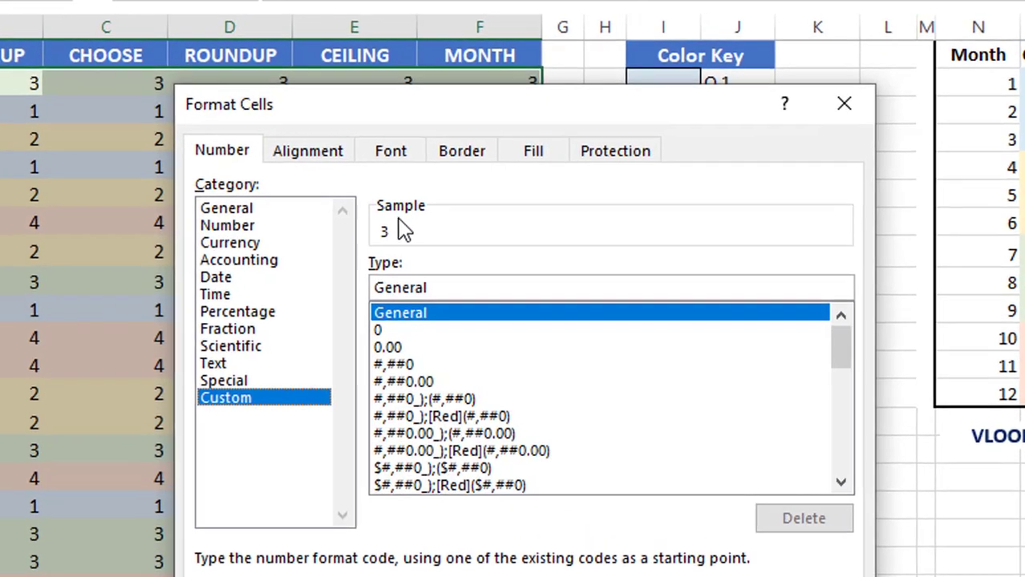
{"action": "left_click_drag", "start_coordinate": [426, 284], "coordinate": [354, 284]}
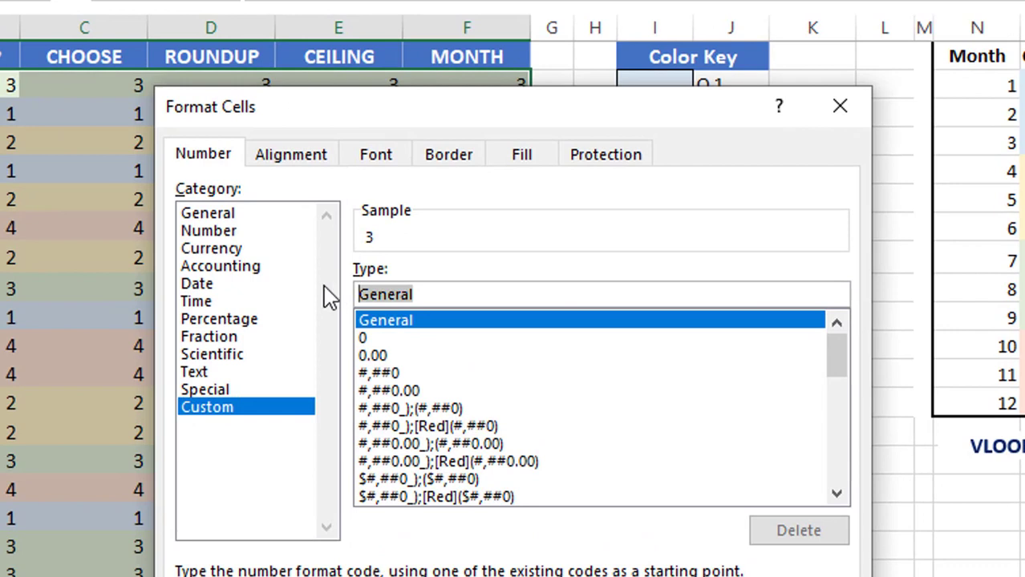
{"action": "key", "text": "BackSpace"}
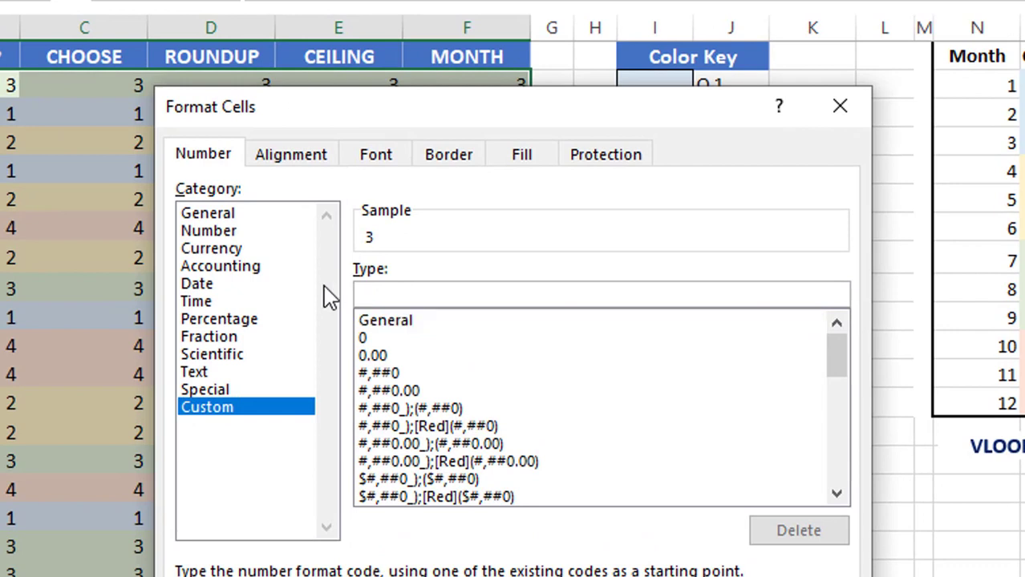
{"action": "type", "text": "\"Q"}
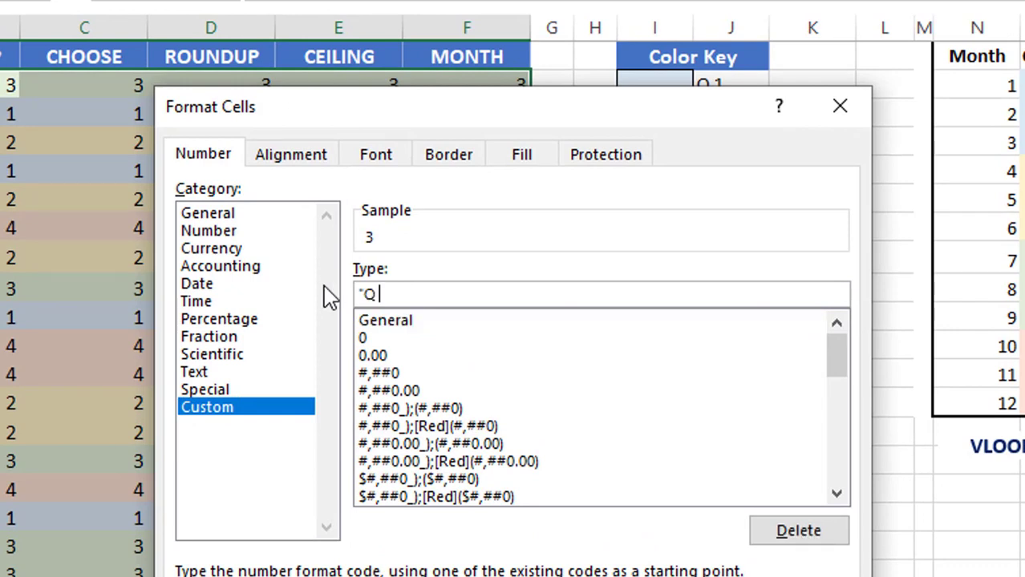
{"action": "type", "text": " \""}
{"action": "type", "text": "0"}
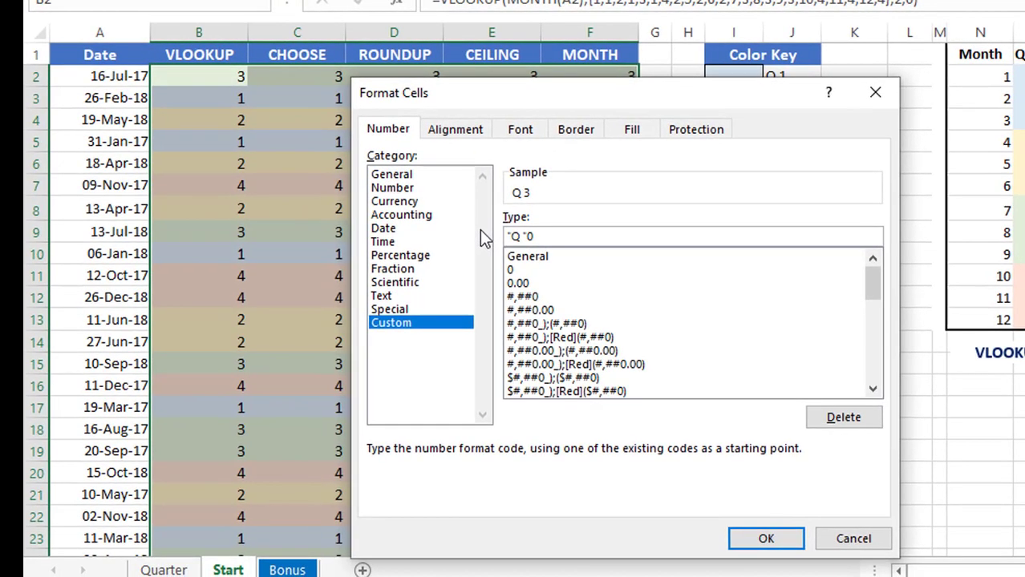
{"action": "left_click", "coordinate": [766, 540]}
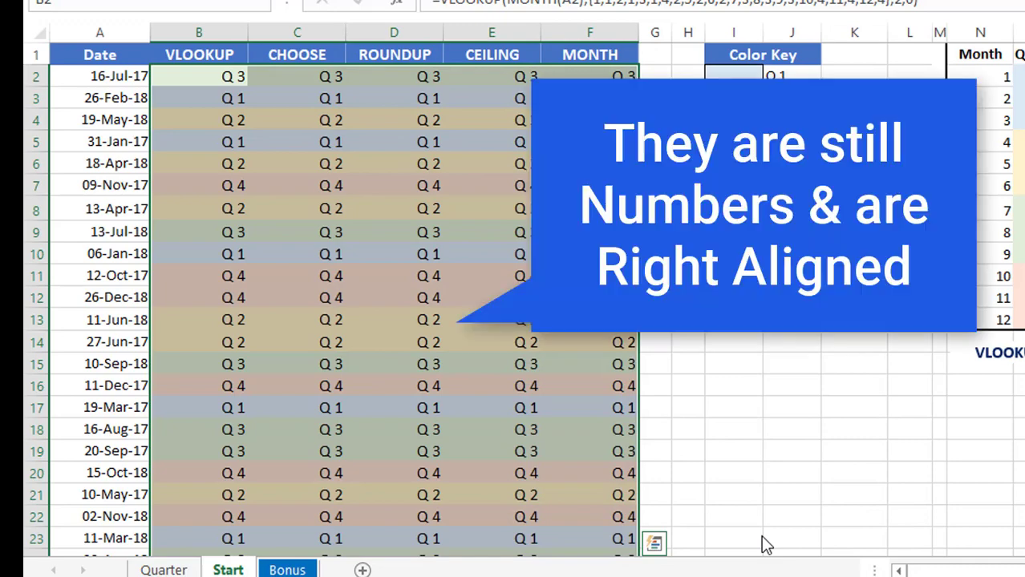